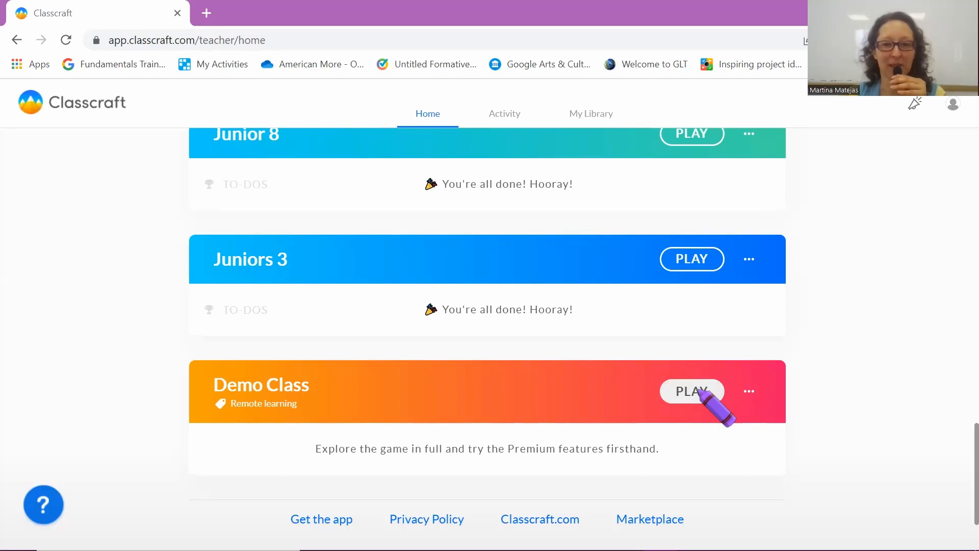
Open the Demo Class and go to its Quests map from the expanded sidebar
click(700, 391)
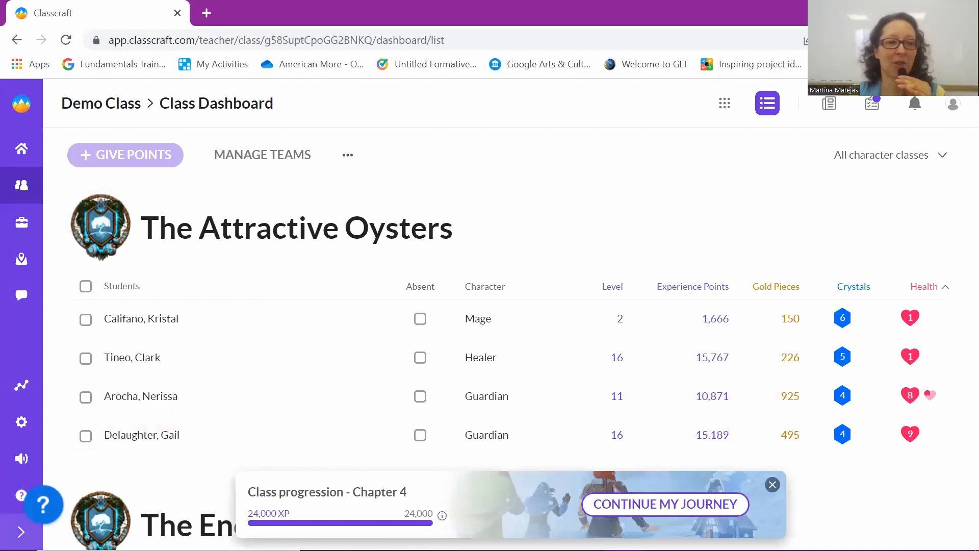
click(21, 532)
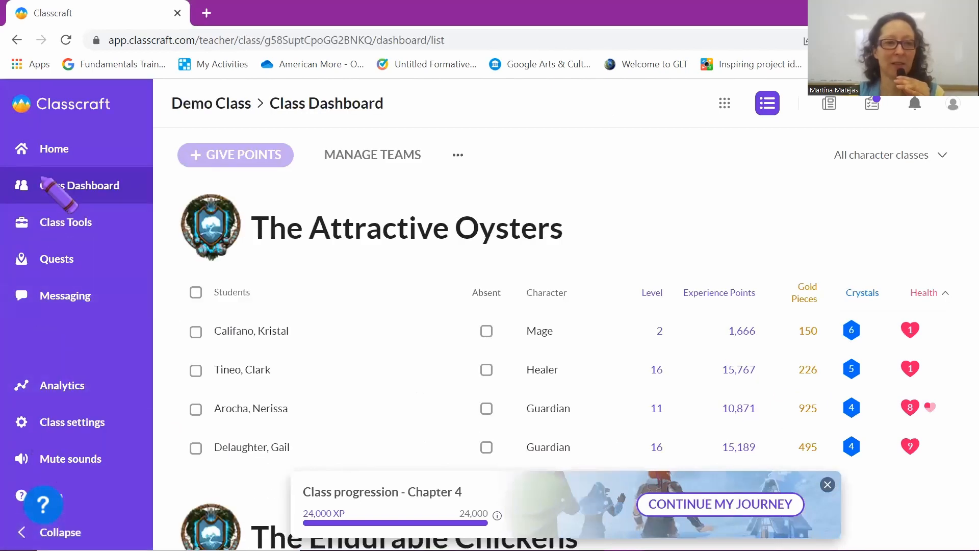
click(51, 269)
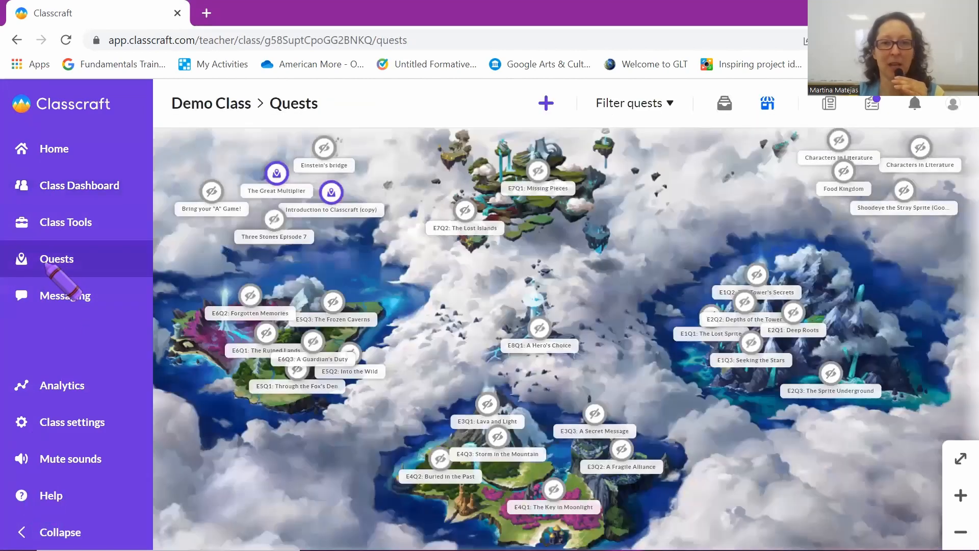
Add a new quest and place it on the class quests map
click(546, 103)
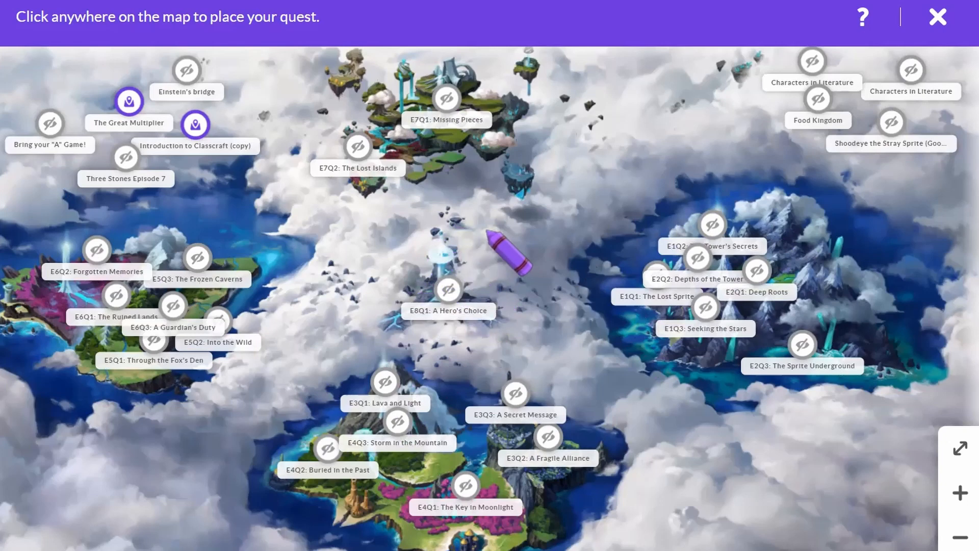
click(446, 229)
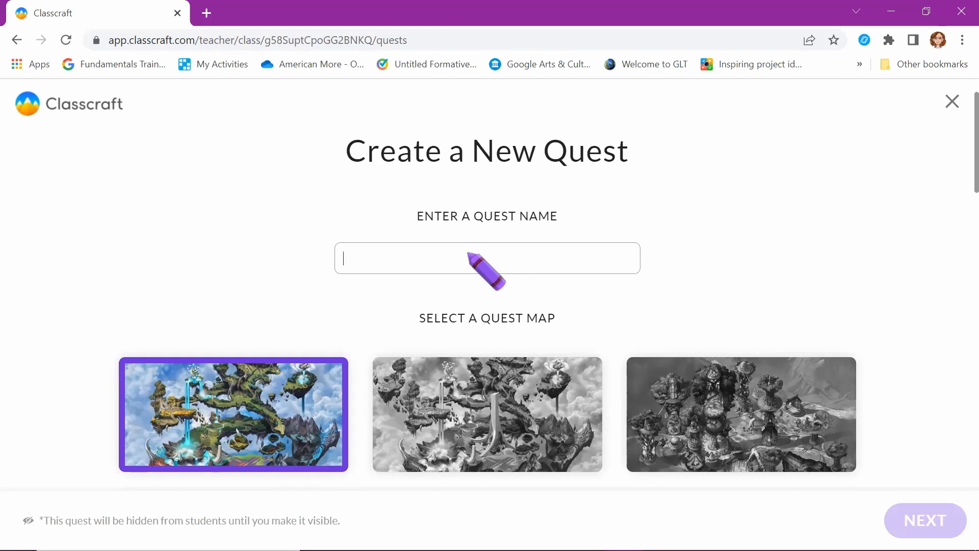
Name the quest 'The Best Hero', browse the map gallery and confirm the chosen map
text(The Best Hero)
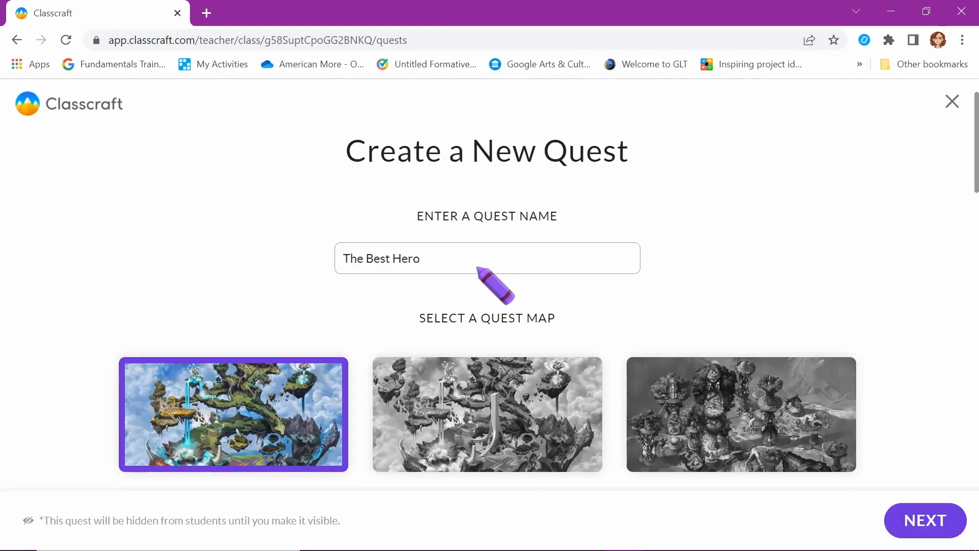
scroll(621, 325, down, 2)
scroll(621, 325, down, 3)
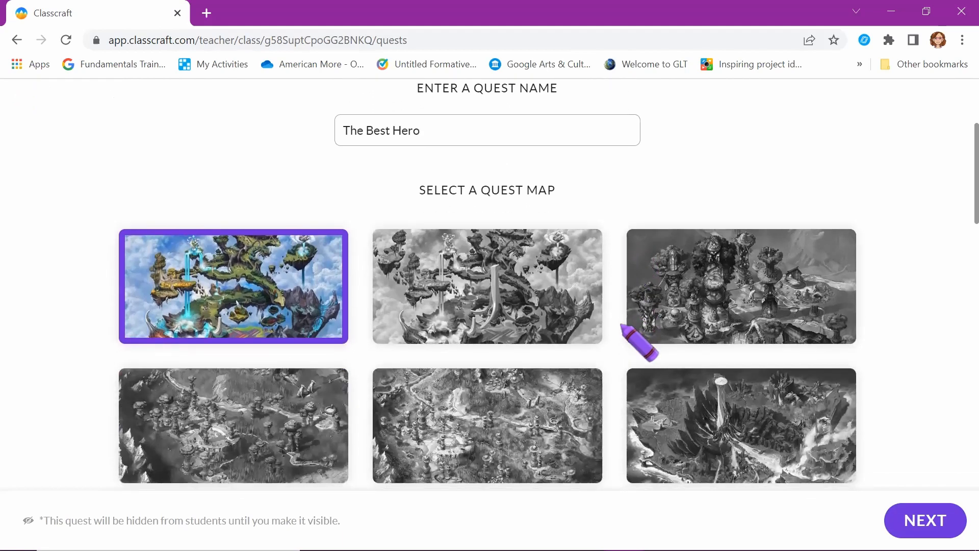
scroll(621, 325, down, 3)
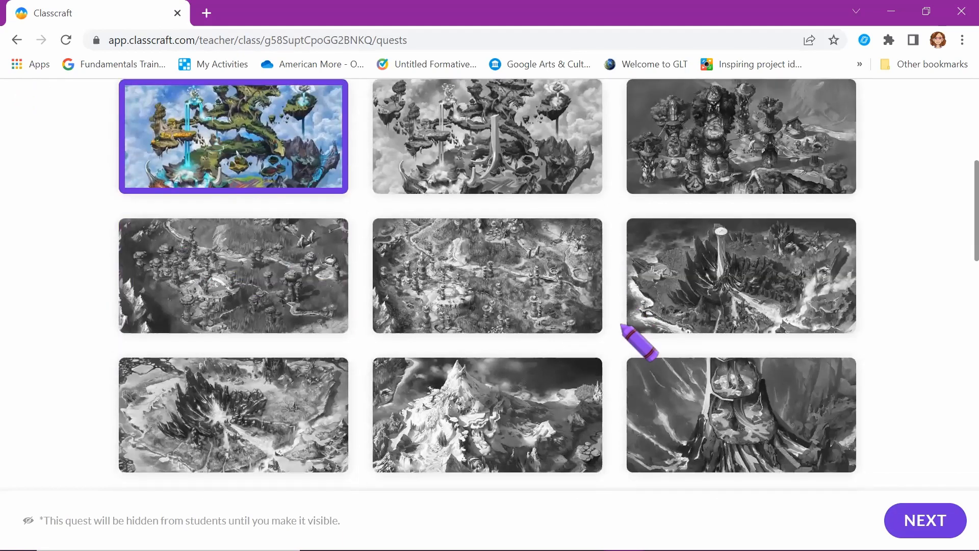
scroll(621, 325, down, 5)
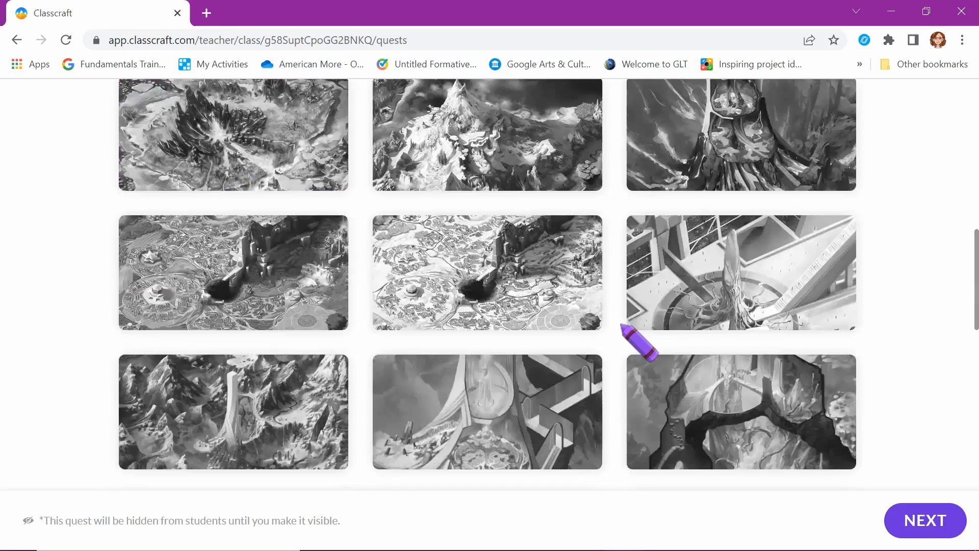
scroll(621, 324, down, 4)
scroll(627, 329, down, 6)
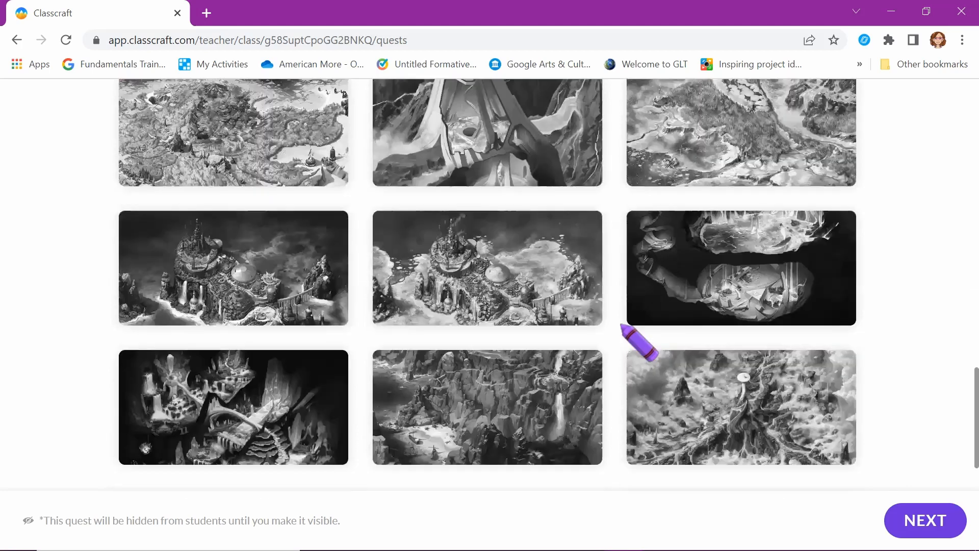
scroll(714, 378, down, 1)
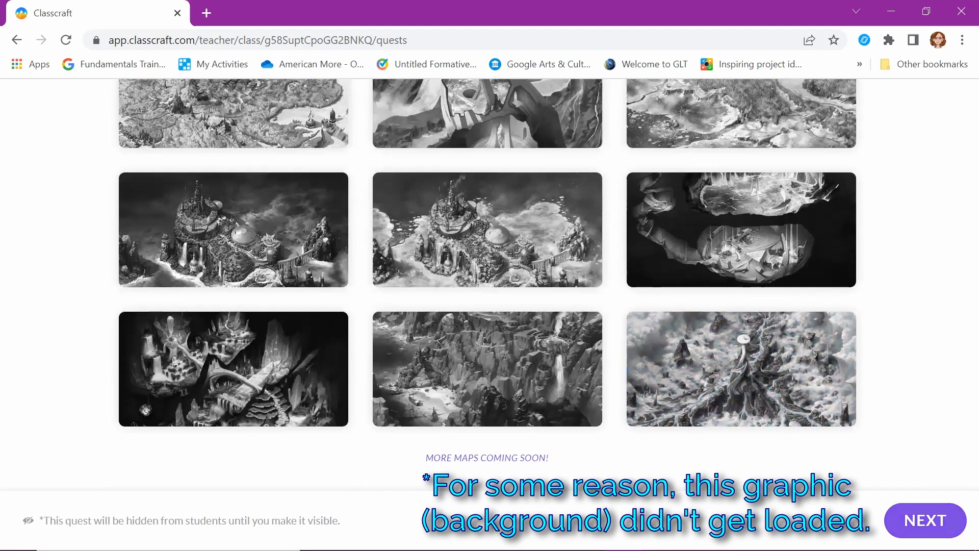
click(925, 520)
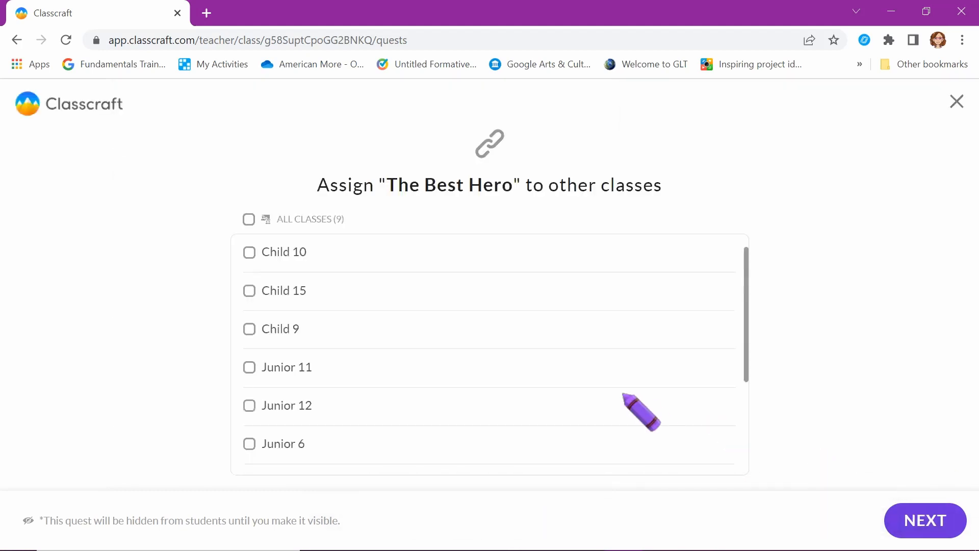
Leave The Best Hero unshared with the nine other classes and continue
scroll(422, 408, down, 3)
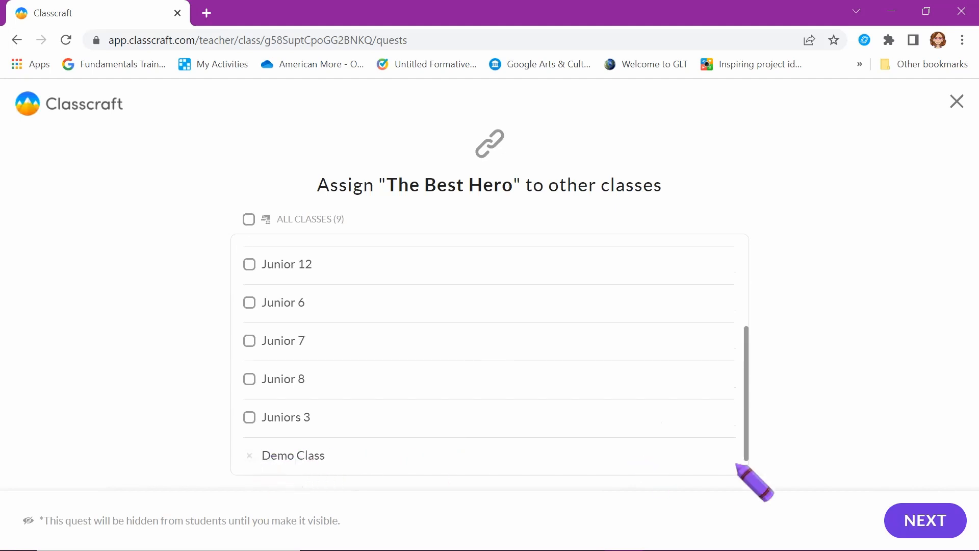
scroll(668, 408, up, 3)
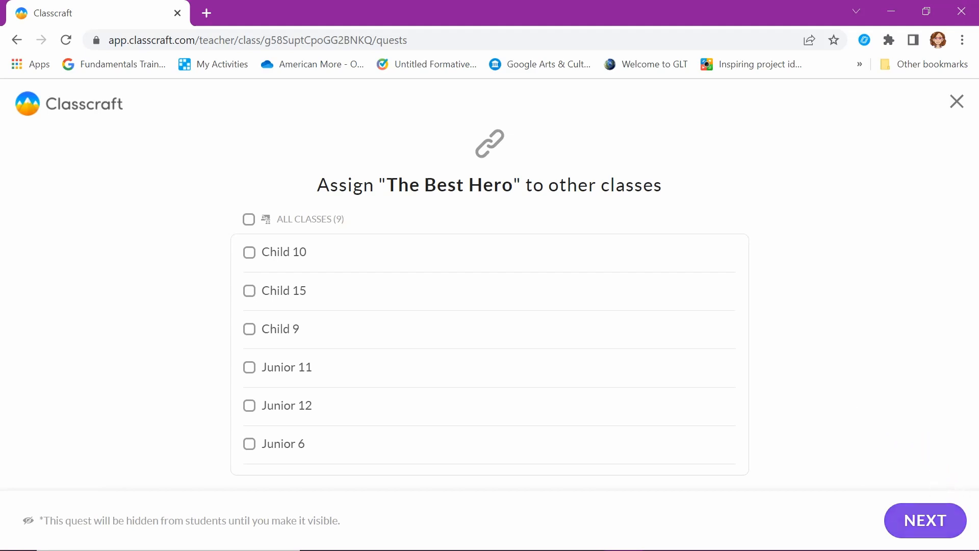
click(925, 521)
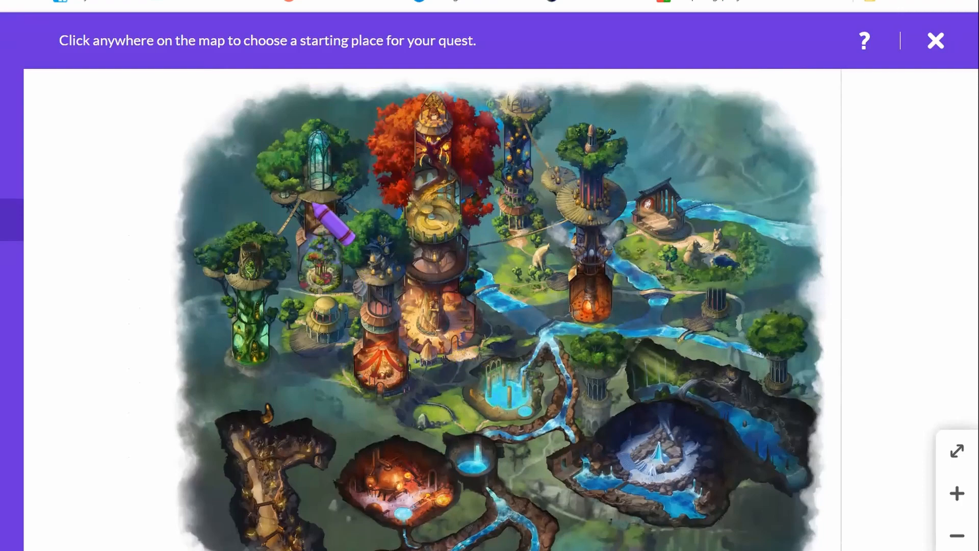
Set the quest's starting point on the treehouse tower on the left of the map
click(321, 188)
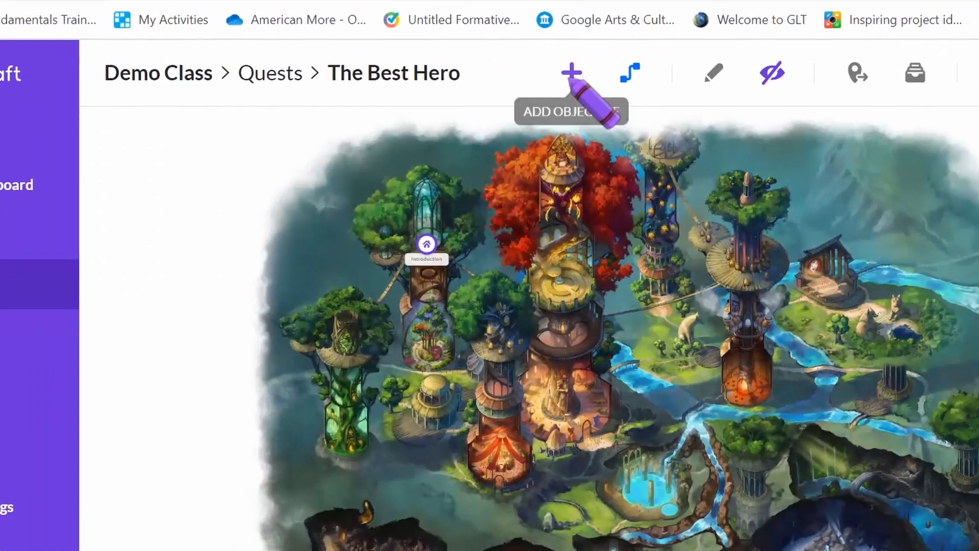
Place a new Task objective named 'First Objective' on the quest map
click(572, 77)
click(567, 267)
text(First Objective)
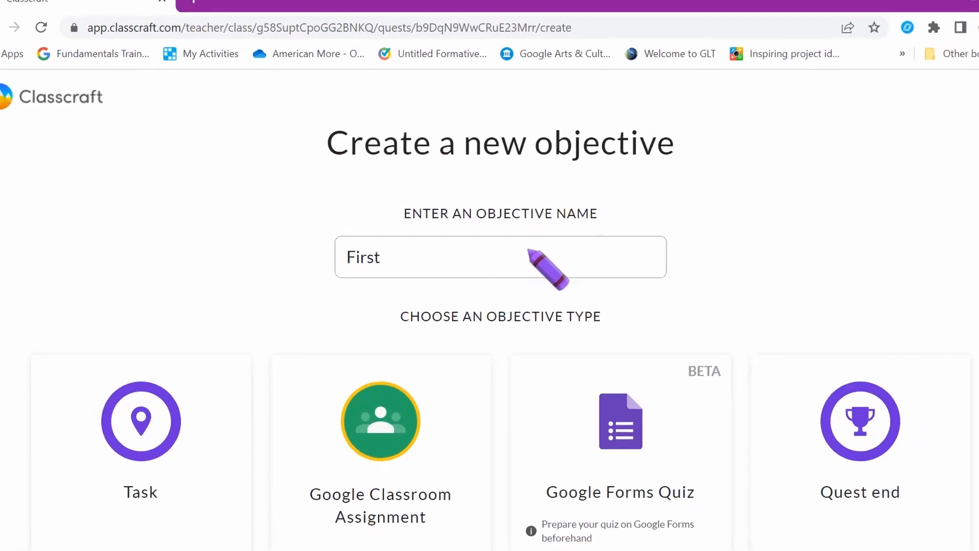
click(141, 433)
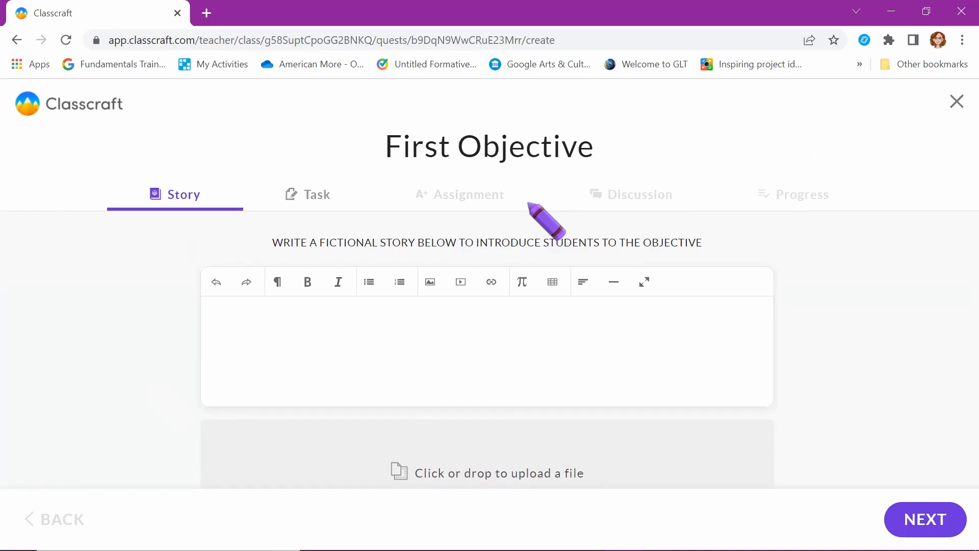
Write the 'taller than 150 cm' story and name the task 'Who is the TALLEST?'
text(The heroes are all here. How many of you are ta)
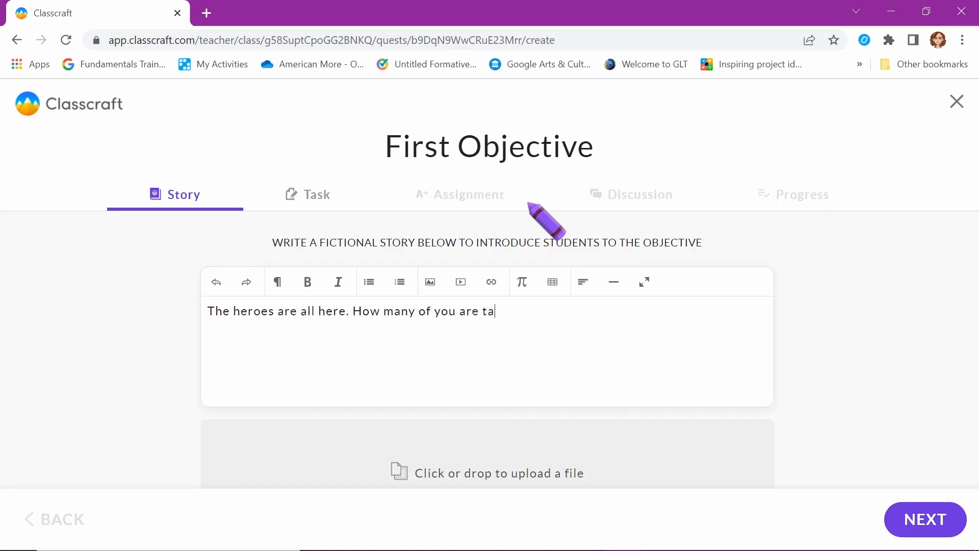
text(ller than 150 cm?)
click(913, 516)
click(536, 279)
text(WHo is)
key(BackSpace)
key(BackSpace)
key(BackSpace)
key(BackSpace)
key(BackSpace)
text(ho is )
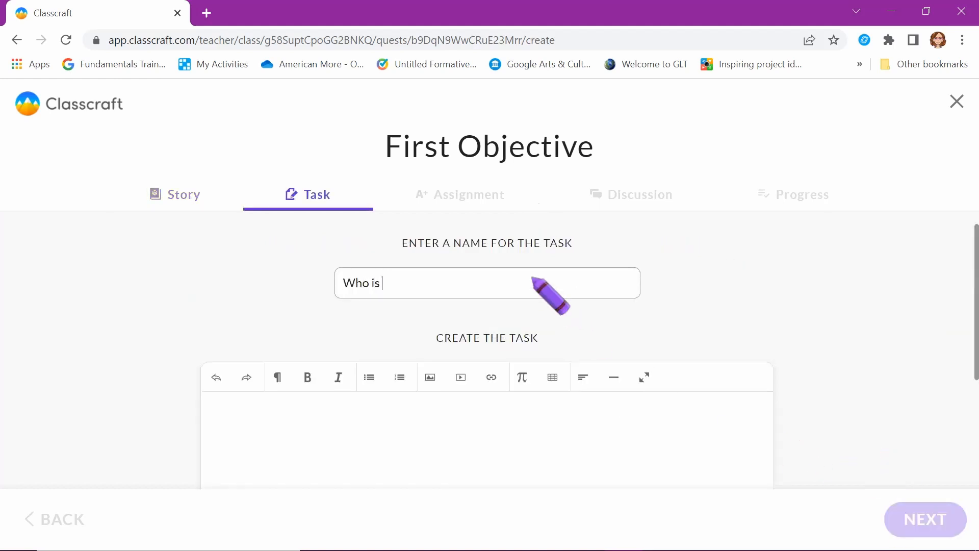
text(the TALLEST?)
Write the task text 'Compare your height and decide who is the tallest.' with 'the tallest.' bold
click(483, 415)
text(compare your)
text( heu)
key(BackSpace)
text(ight and decide who is the tallest.)
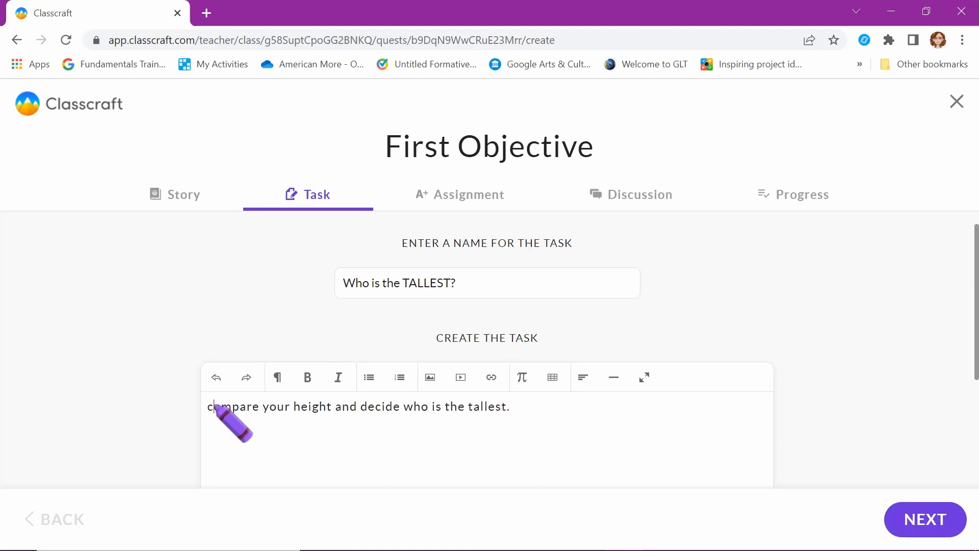
click(214, 406)
key(BackSpace)
text(C)
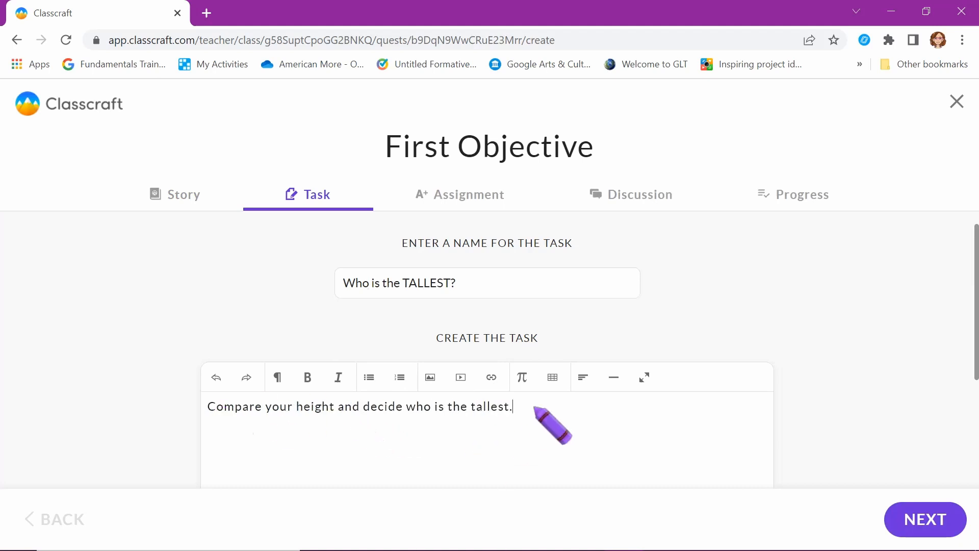
scroll(514, 378, down, 2)
scroll(485, 363, up, 1)
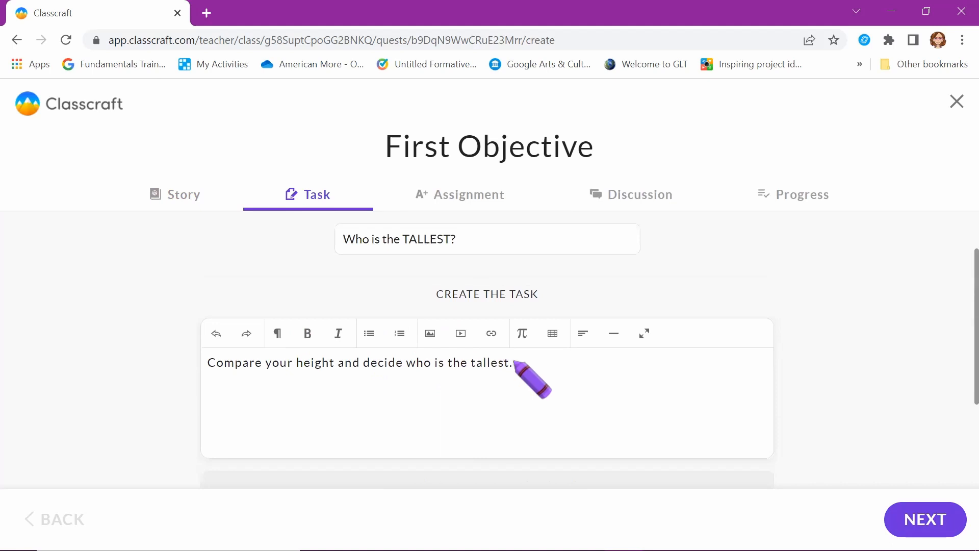
drag(514, 362, 448, 363)
click(307, 333)
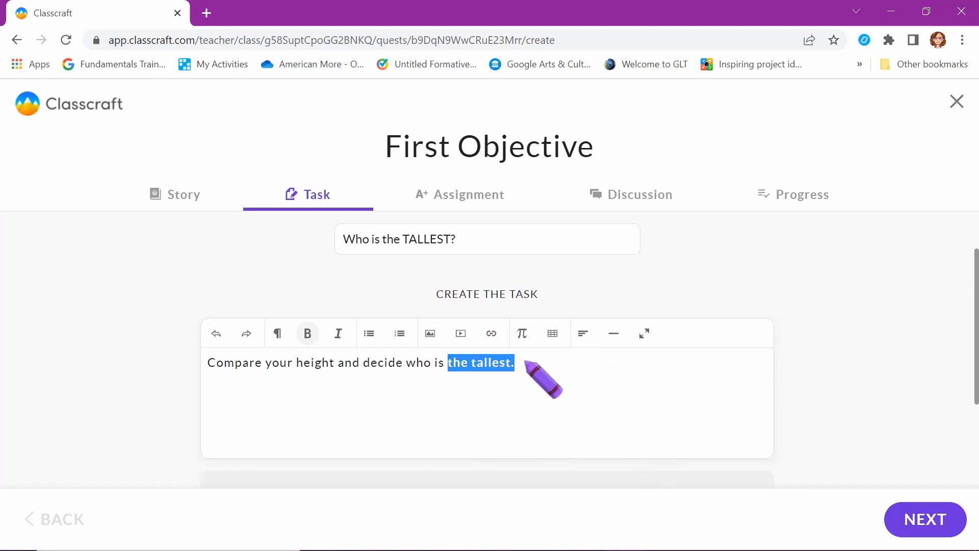
Add a second line about using the Discussion to compare, with only 'Discussion' bold
click(525, 361)
key(Return)
text(Use t)
text(Discuss)
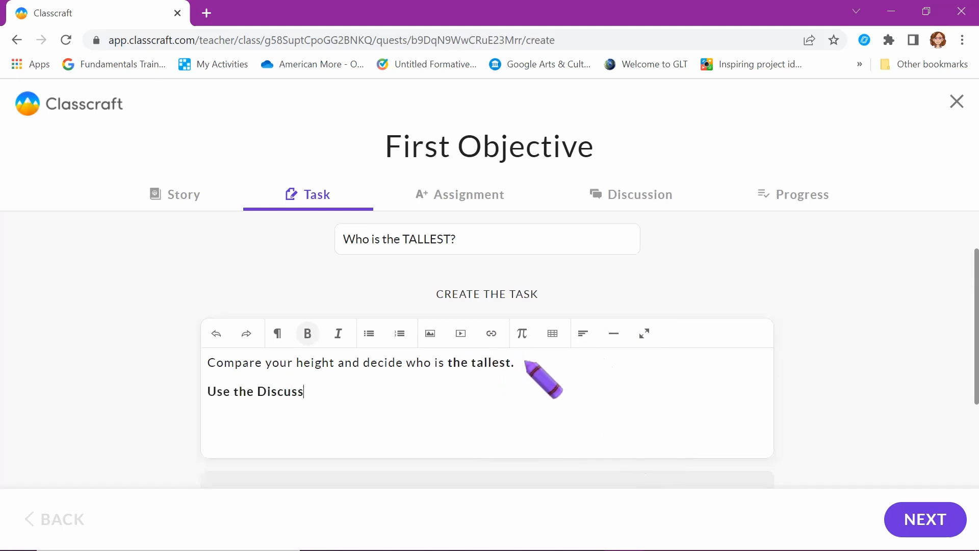
text(ion to compare.)
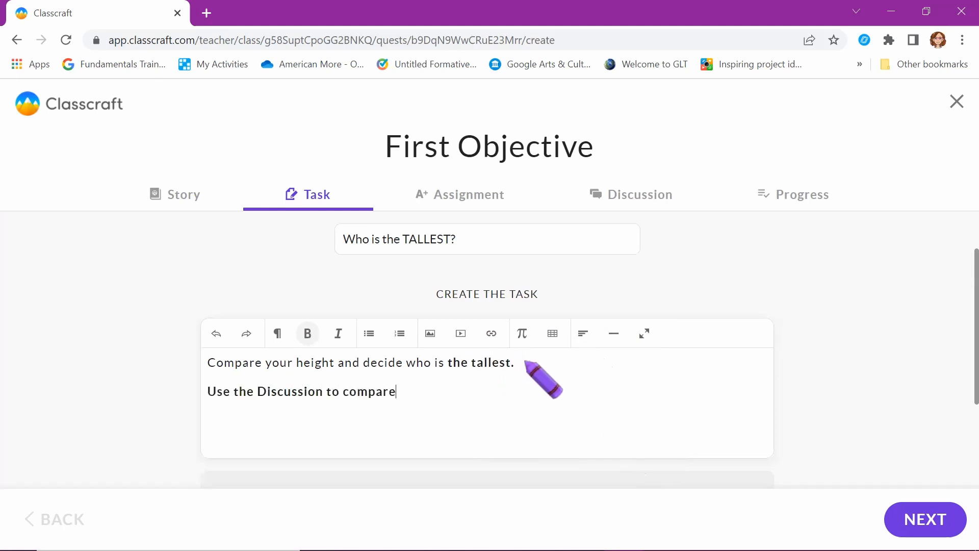
drag(207, 391, 427, 392)
click(308, 335)
double_click(308, 392)
click(307, 334)
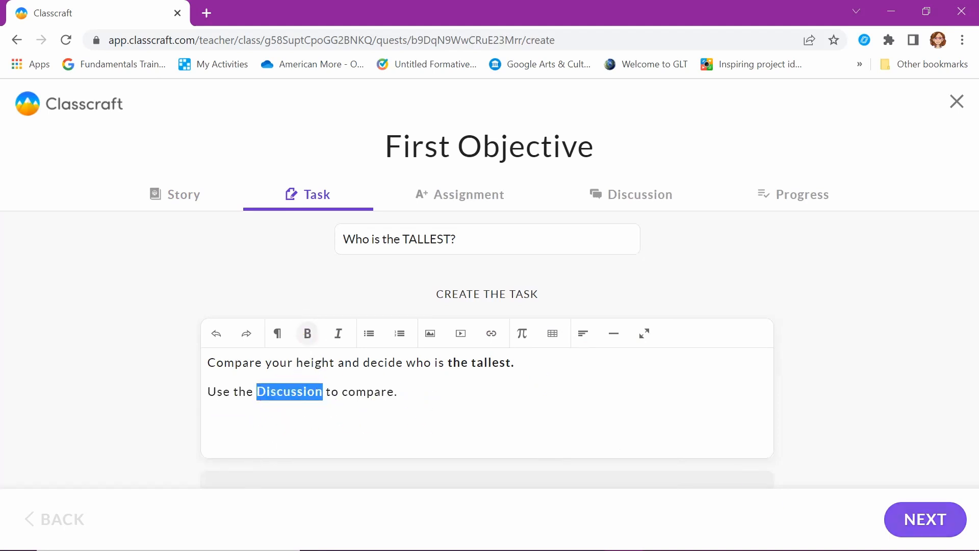
click(923, 520)
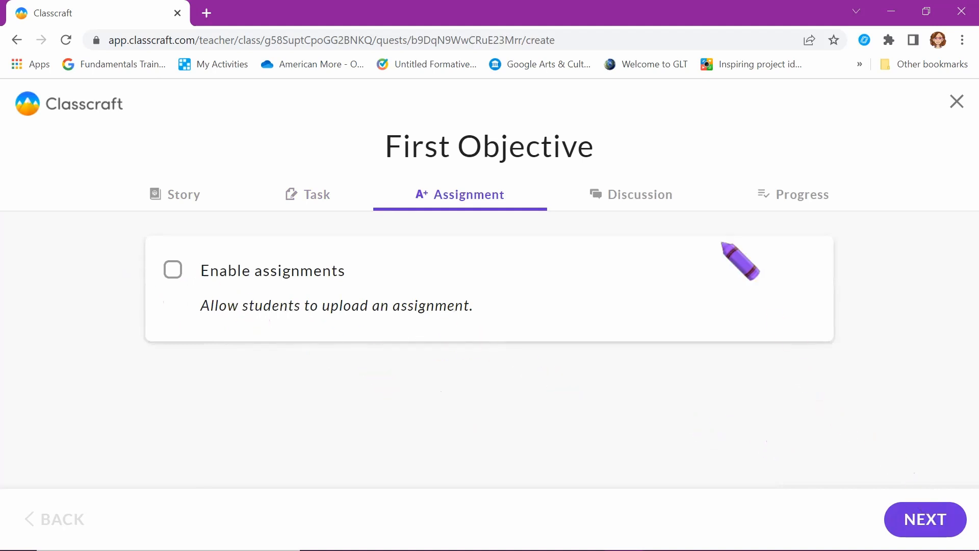
Reward First Objective with 100 XP and 10 gold, keep self-paced progress off, and save
click(660, 201)
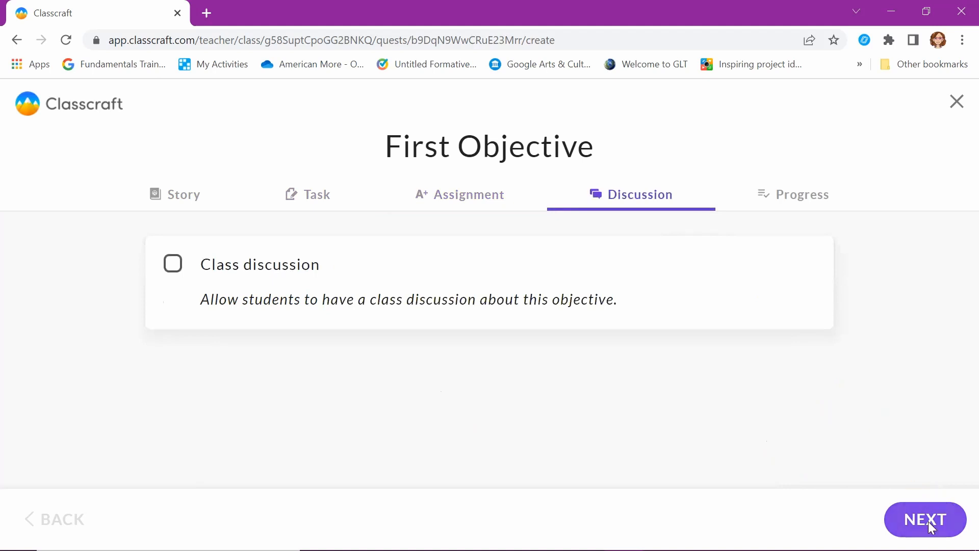
click(927, 521)
scroll(612, 397, down, 2)
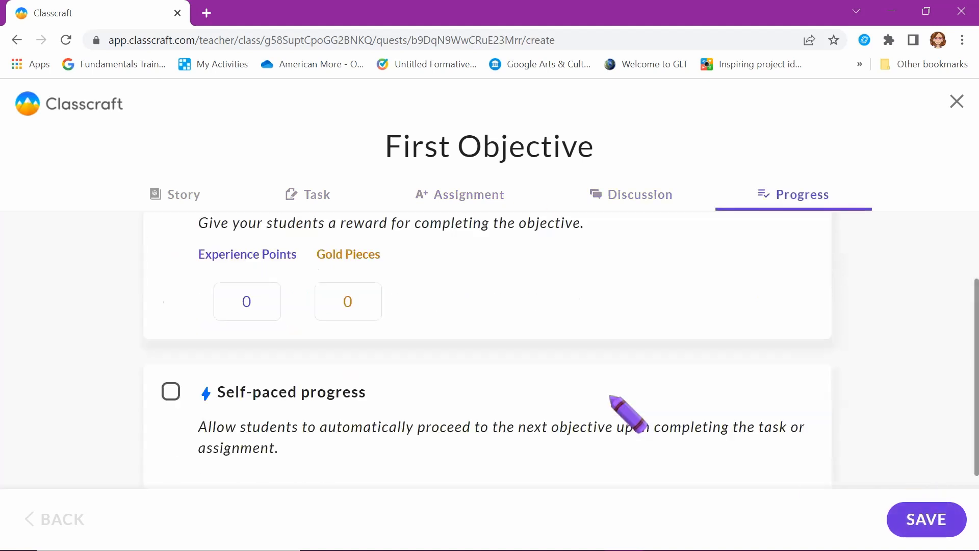
scroll(628, 412, up, 1)
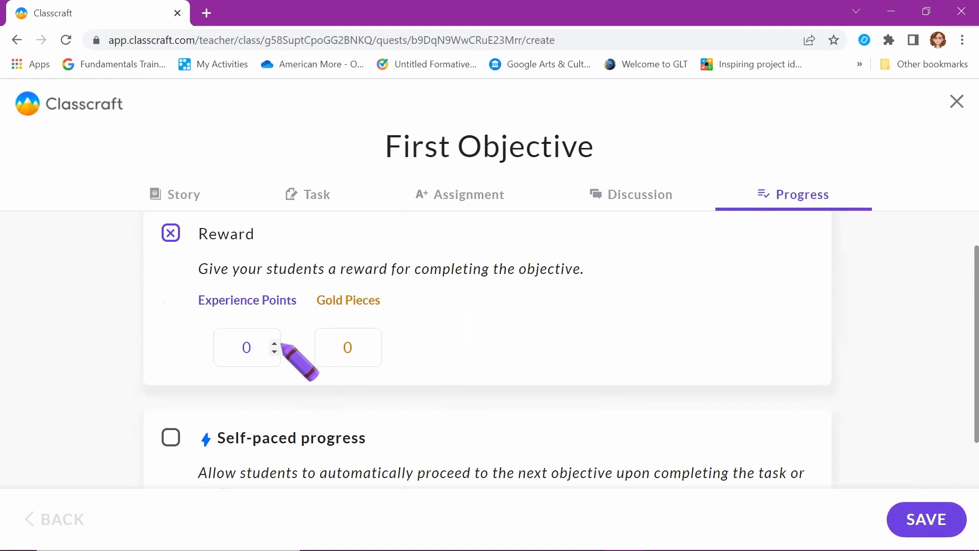
click(274, 344)
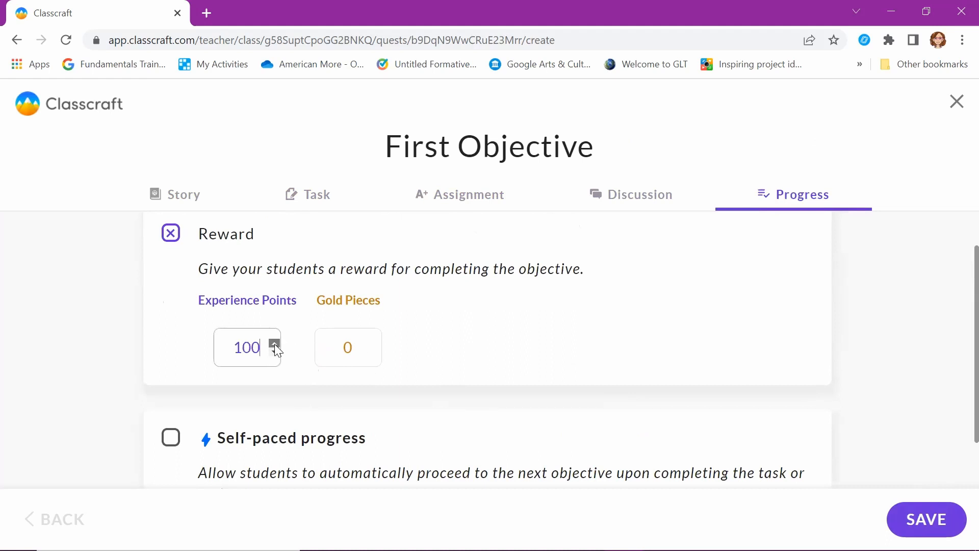
click(375, 344)
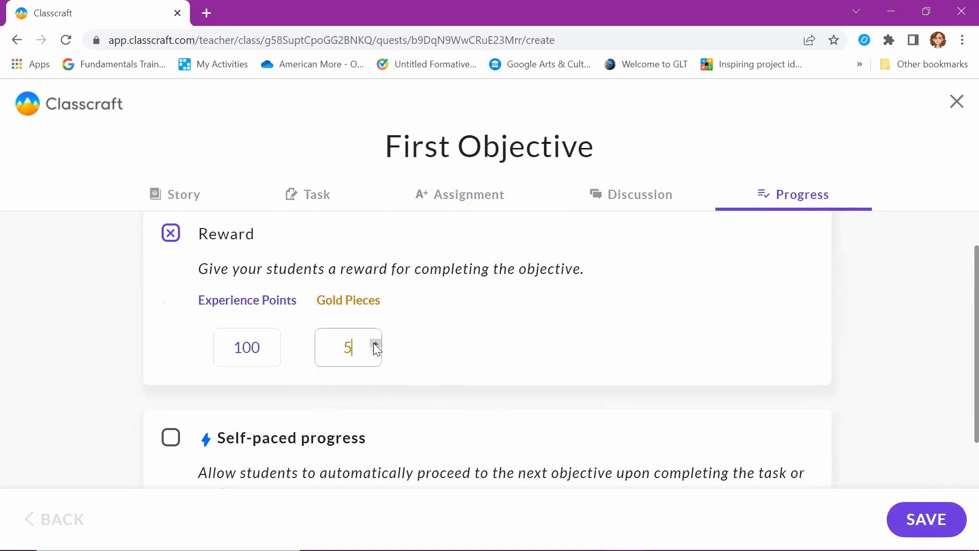
scroll(436, 440, down, 1)
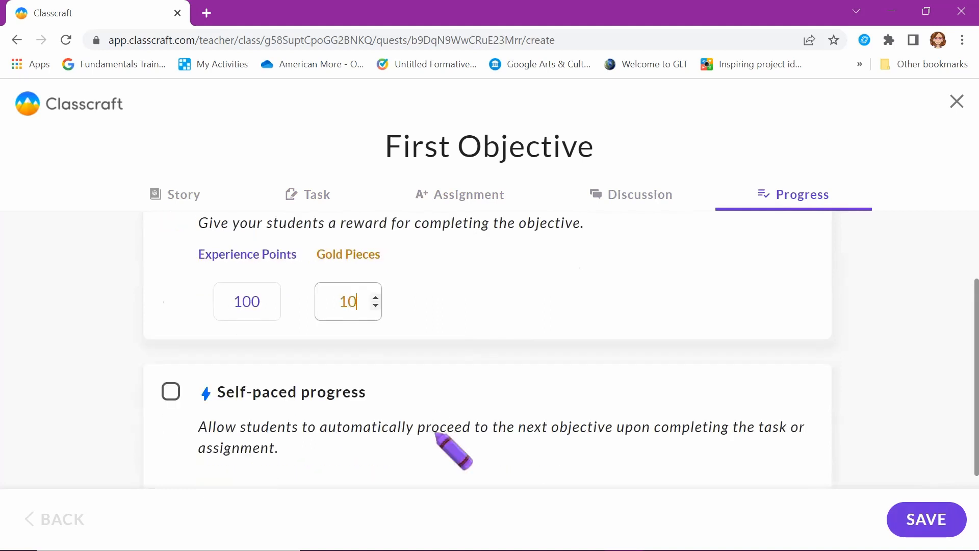
click(173, 392)
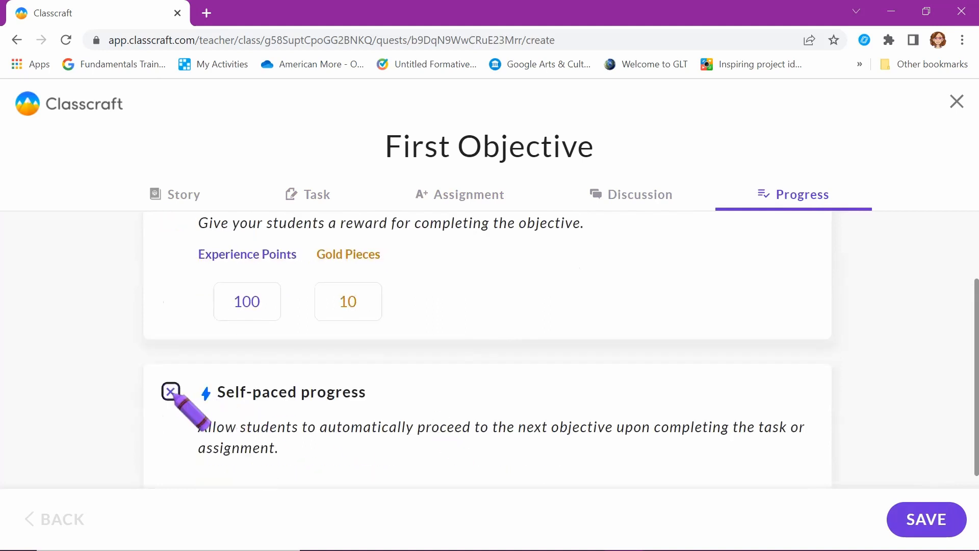
scroll(542, 408, up, 2)
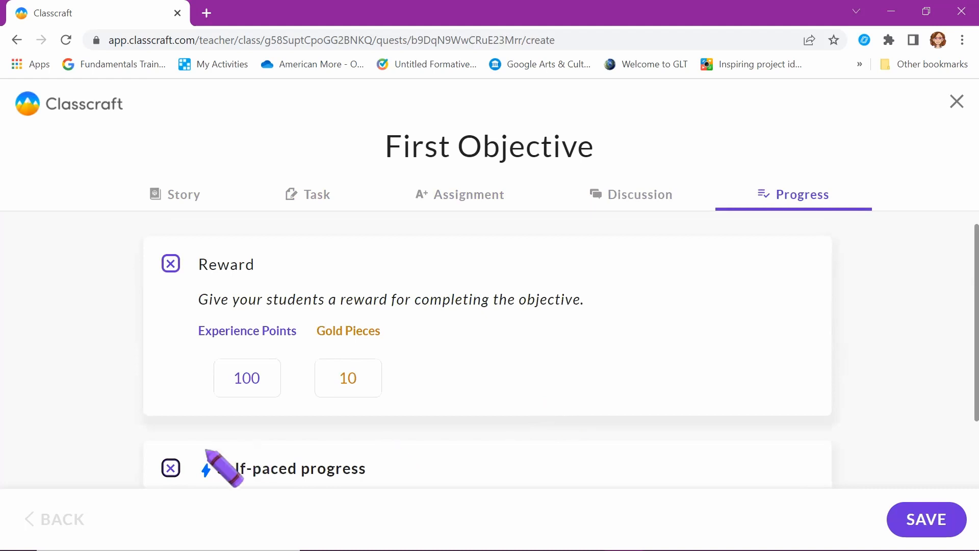
click(170, 466)
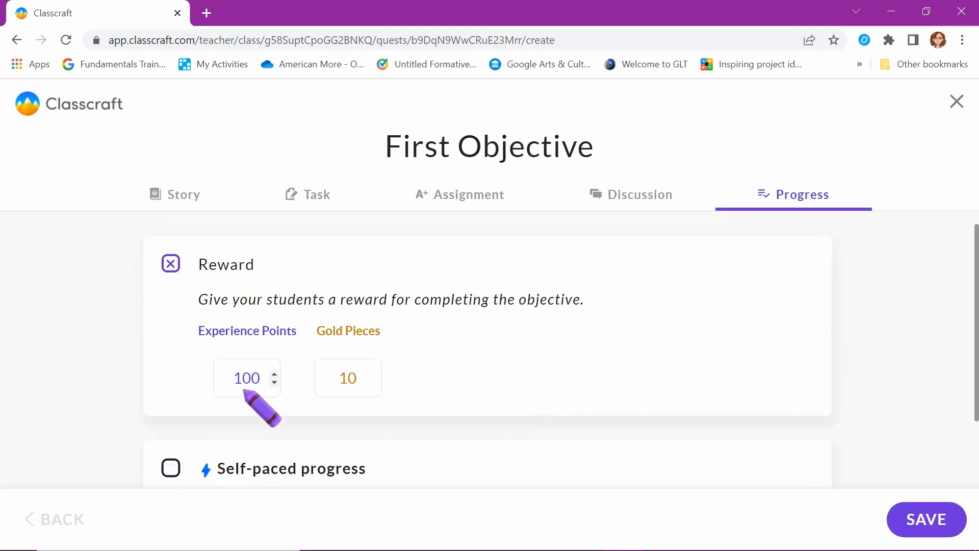
scroll(449, 424, down, 2)
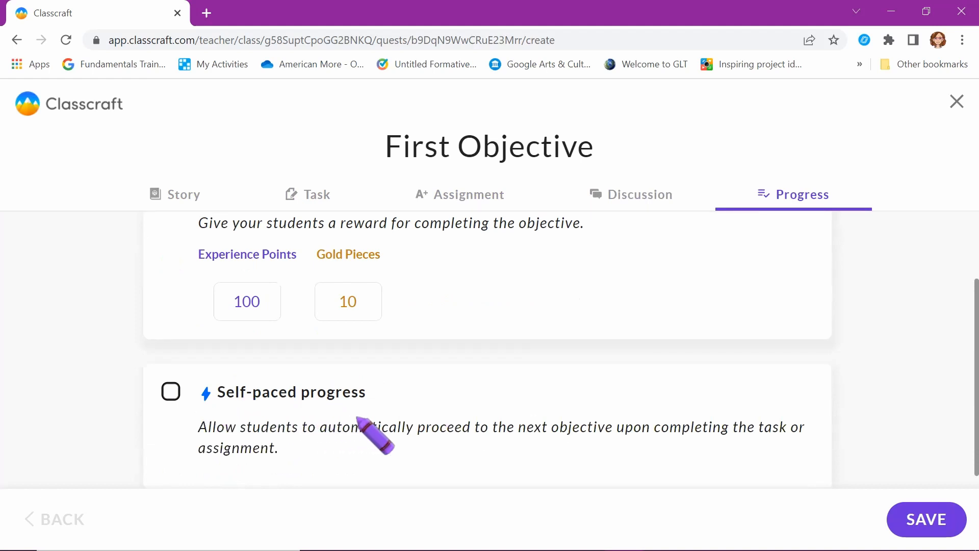
click(931, 518)
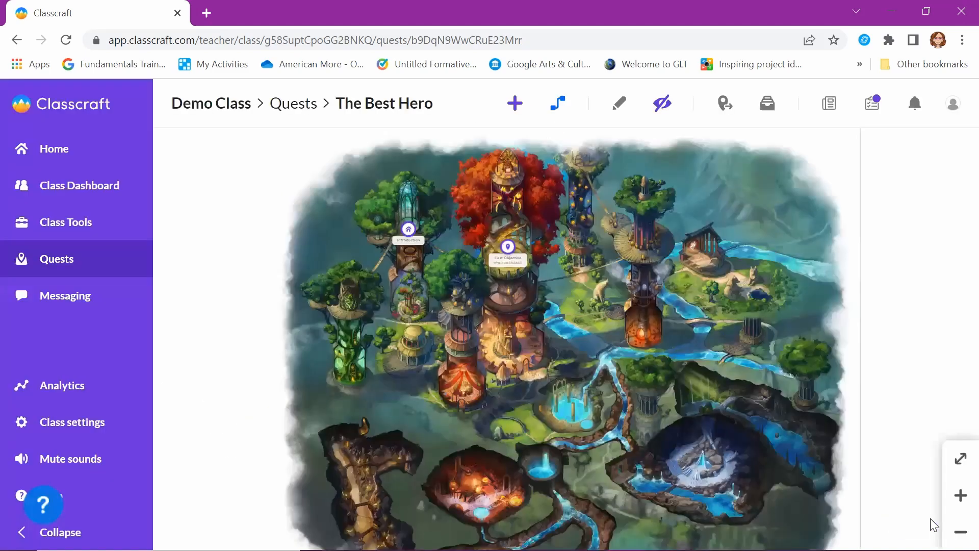
Add a Task objective 'In the restaurant' with a favourite-food story, bolding 'the most'
click(515, 103)
click(414, 337)
text(In the restaurant)
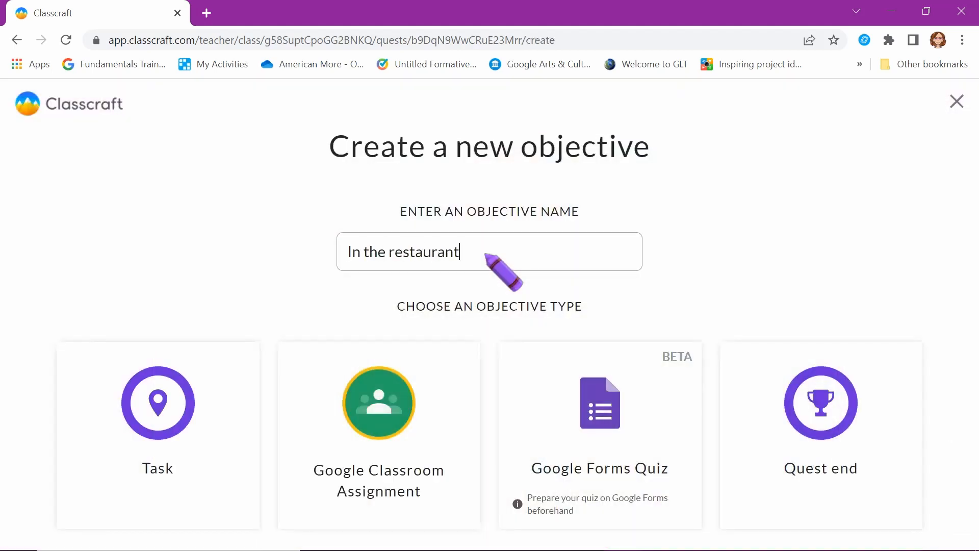
click(143, 454)
text(What's your favorite food)
text(? Which food do)
text( you eat the most? )
text(Who can ea)
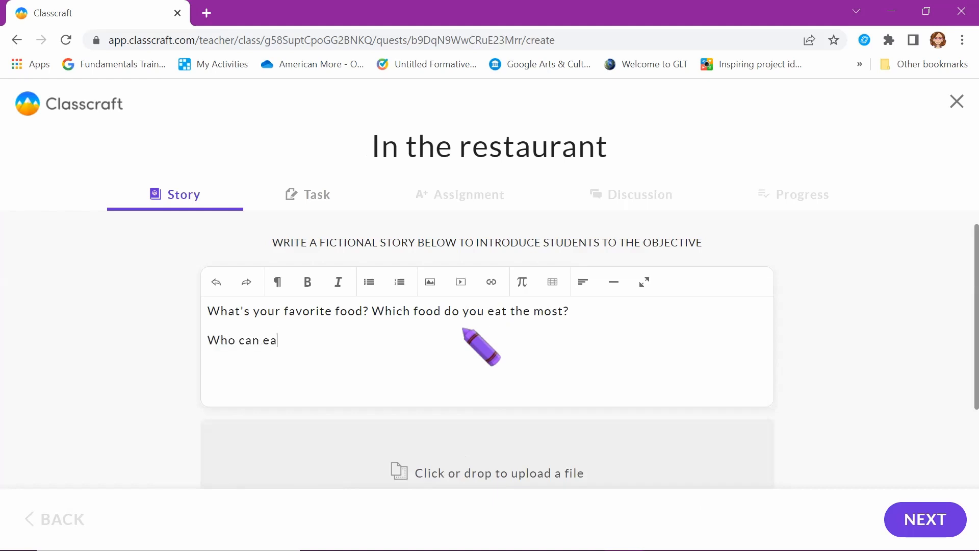
text(t the most?)
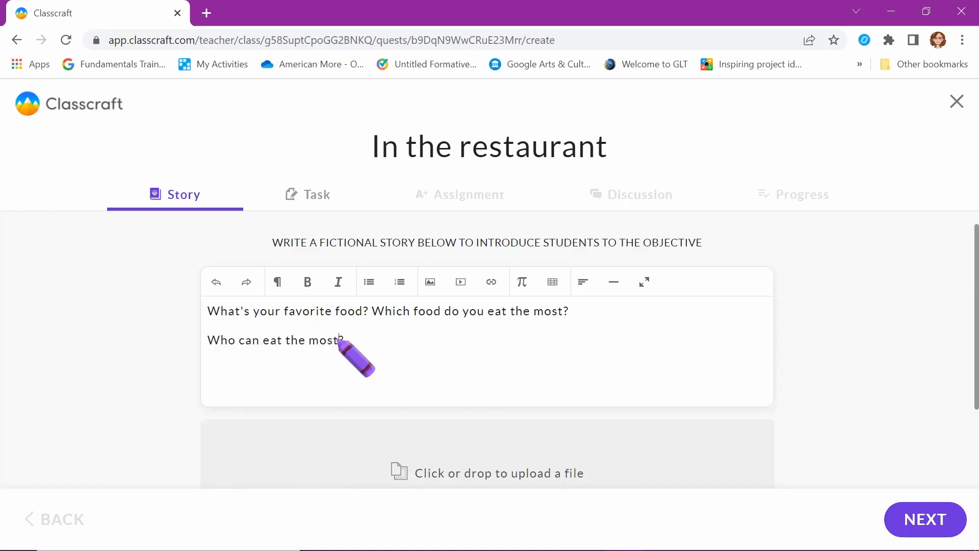
drag(340, 340, 286, 340)
drag(563, 312, 510, 313)
click(308, 282)
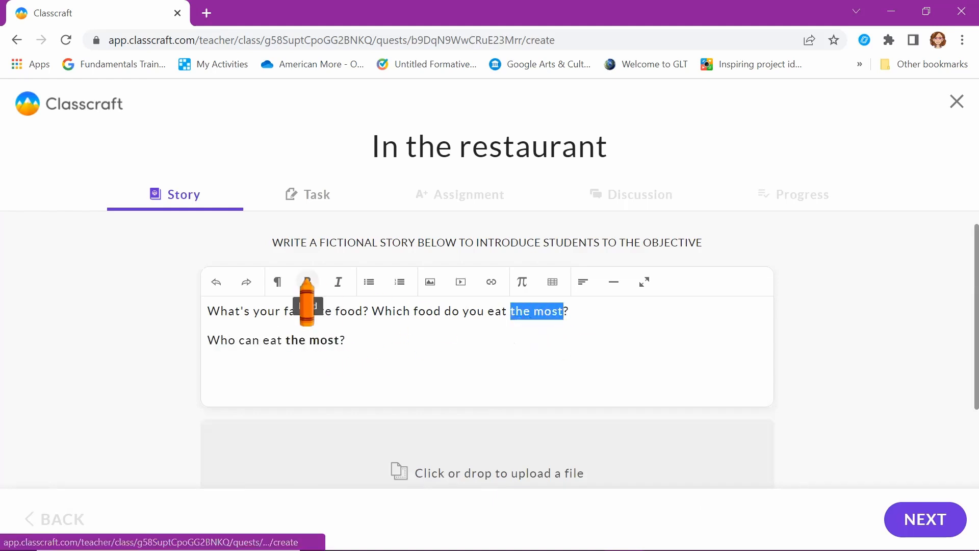
Name the task 'The biggest appetite' and write two questions about appetite and yesterday's eating
click(925, 519)
click(568, 283)
text(The biggest appetite)
click(451, 440)
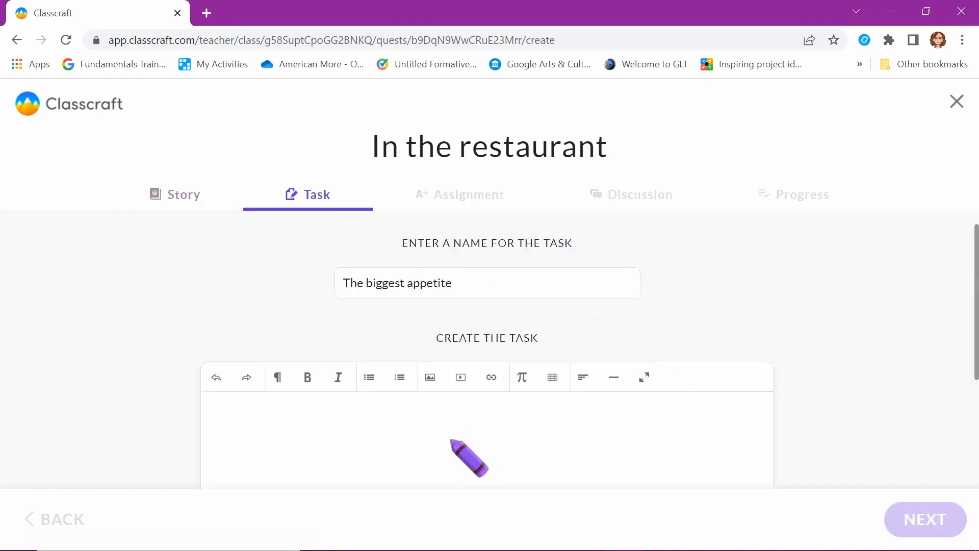
text(Which hero has the biggest appetite?)
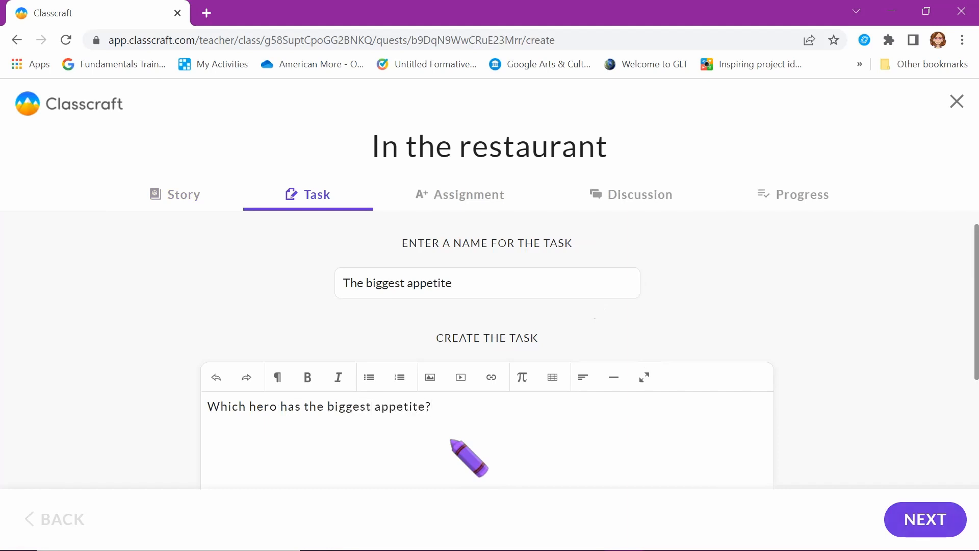
key(Return)
text(How much did you eat yesterday?)
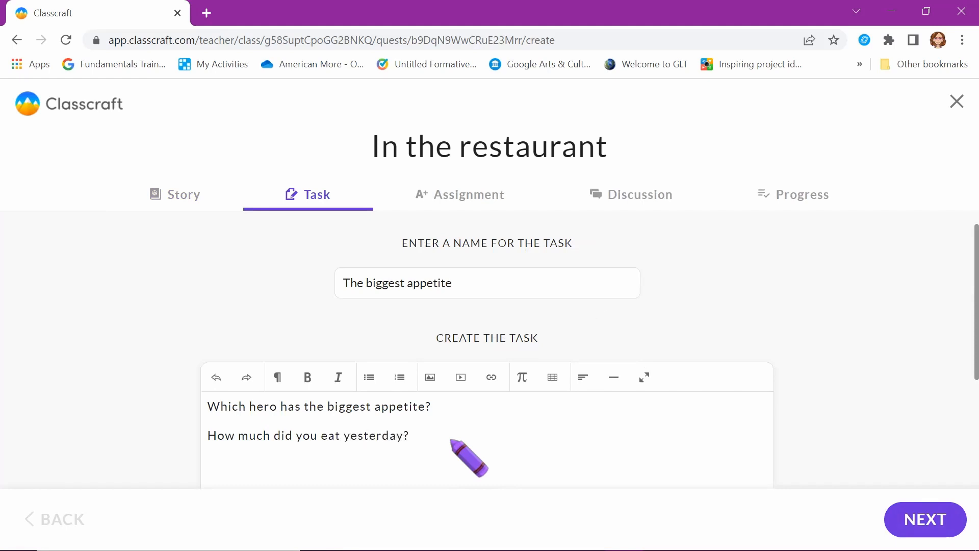
scroll(632, 461, down, 2)
Set rewards of 100 XP and 20 gold and turn on self-paced progress
click(926, 520)
click(926, 519)
click(273, 374)
text(100)
click(376, 372)
text(20)
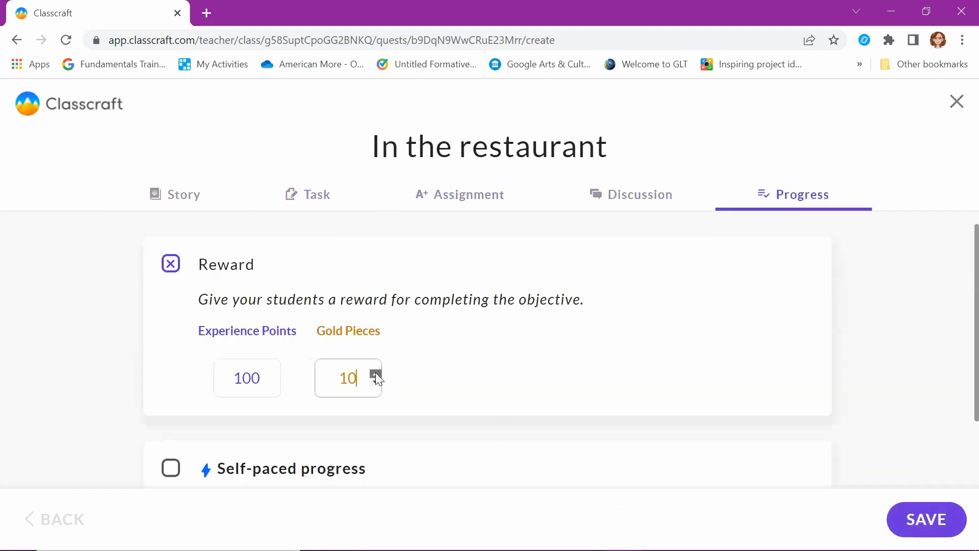
scroll(376, 372, down, 2)
click(172, 389)
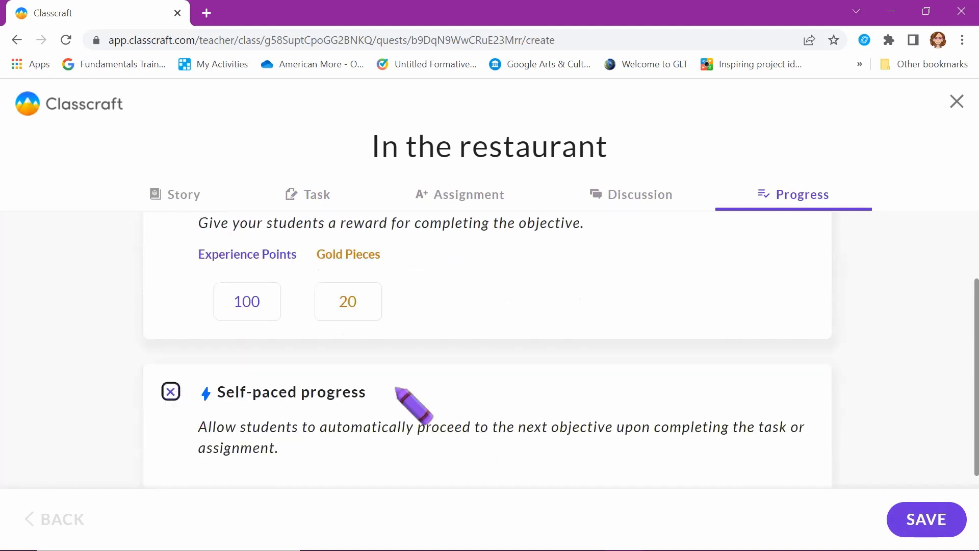
Enable class discussion, add a line about giving KUDOS to bigger eaters, and save
click(628, 195)
click(172, 263)
click(307, 194)
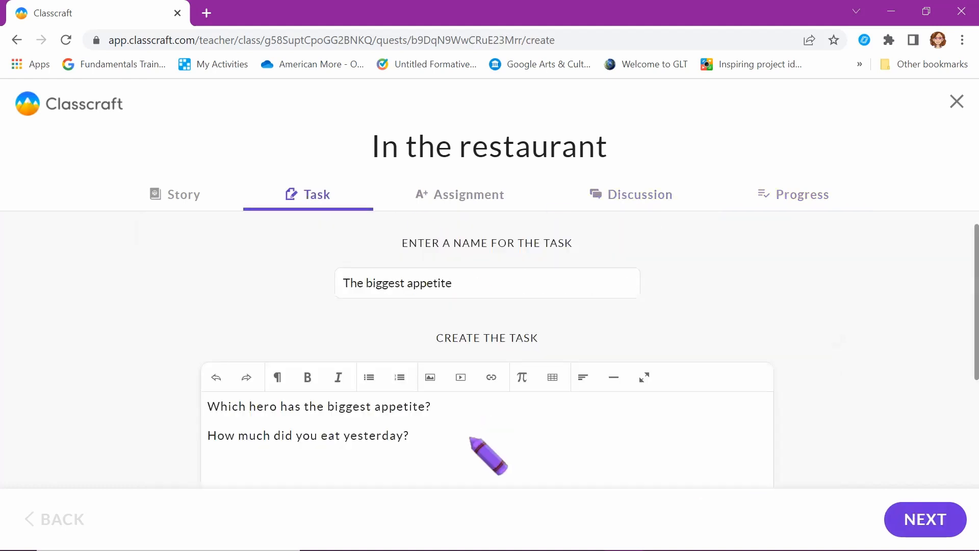
text(discussion to compare and give KU)
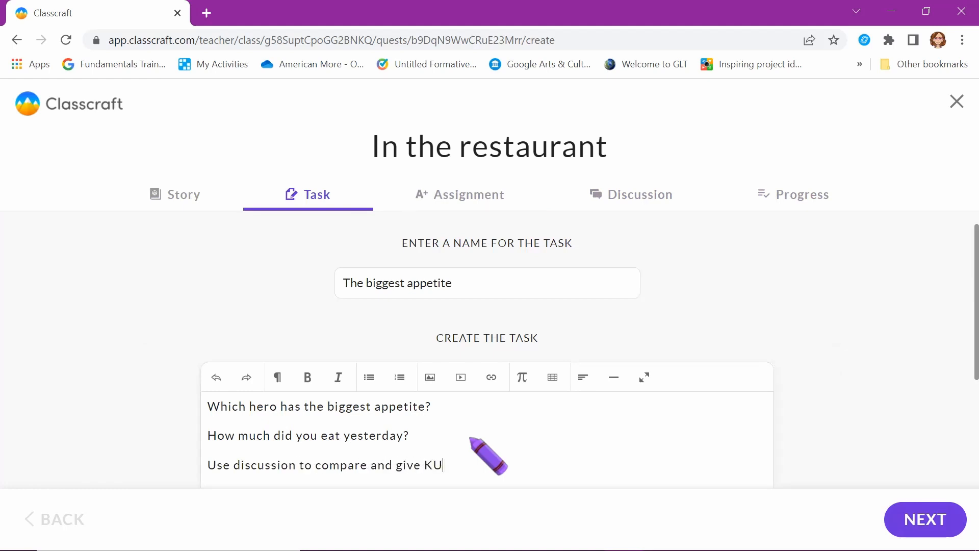
text(DOS to the heroes wh)
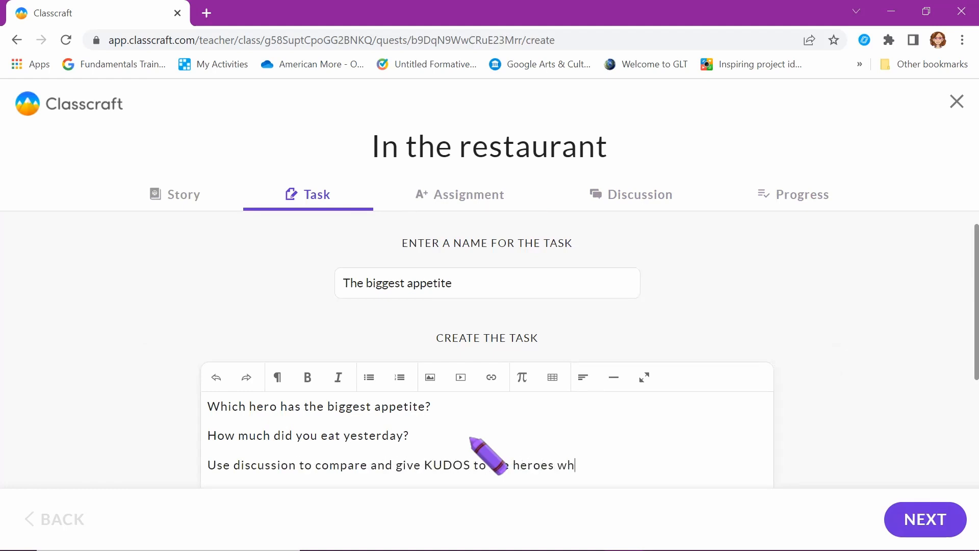
text(o can ear MORE THAN you.)
drag(715, 464, 633, 464)
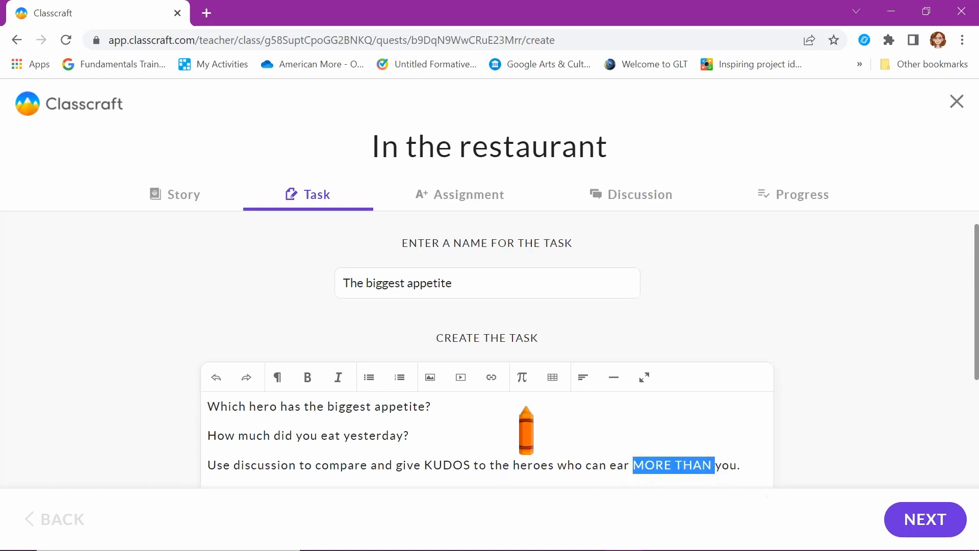
click(926, 520)
click(926, 520)
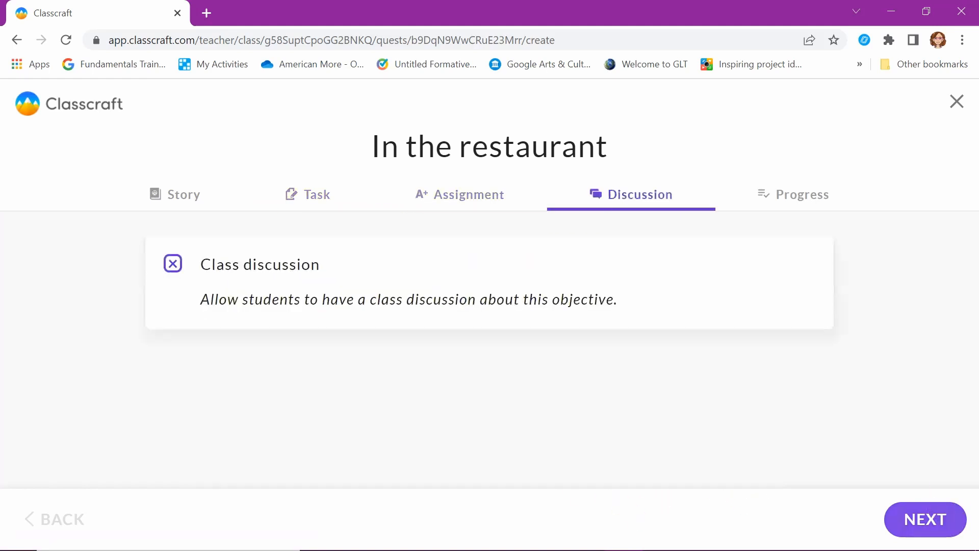
click(926, 520)
click(925, 520)
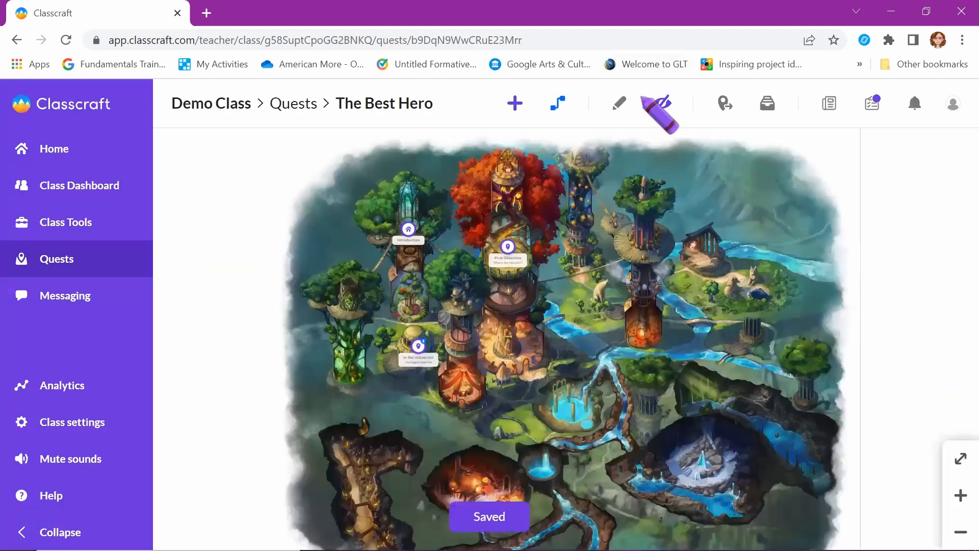
click(512, 102)
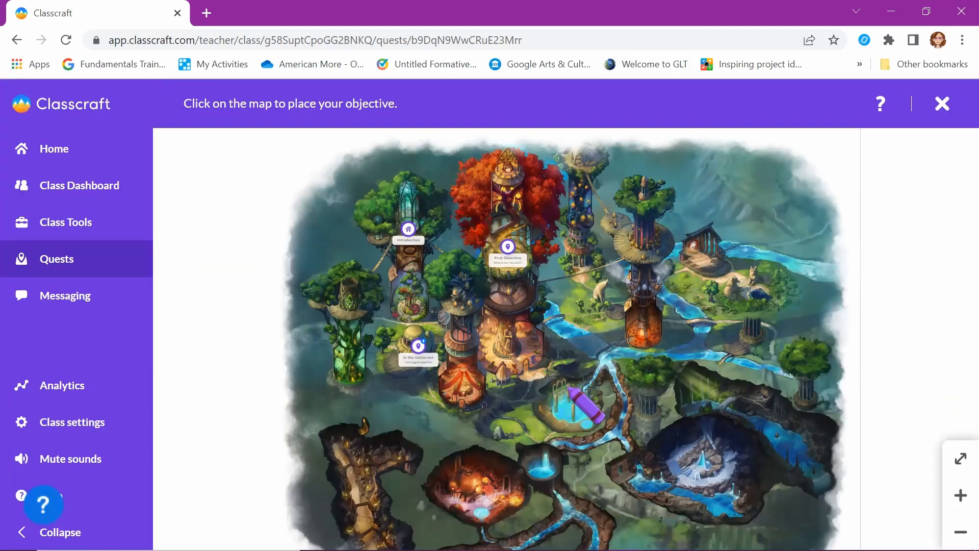
Place 'The fastest swimmer' objective and write its Voek pool story with 'the fastest' bold
click(549, 382)
text(The fastest swimmer)
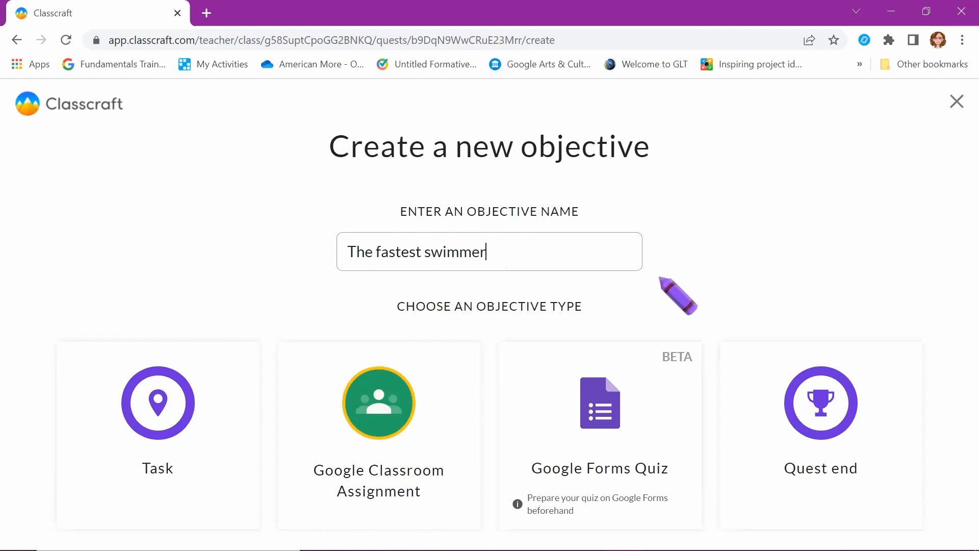
click(129, 428)
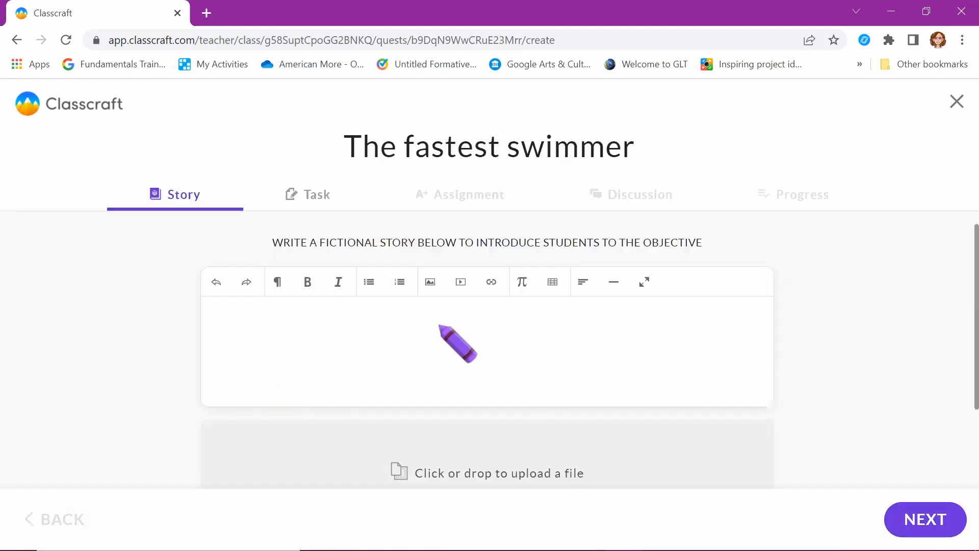
text(At the Voek pool, you compete each other)
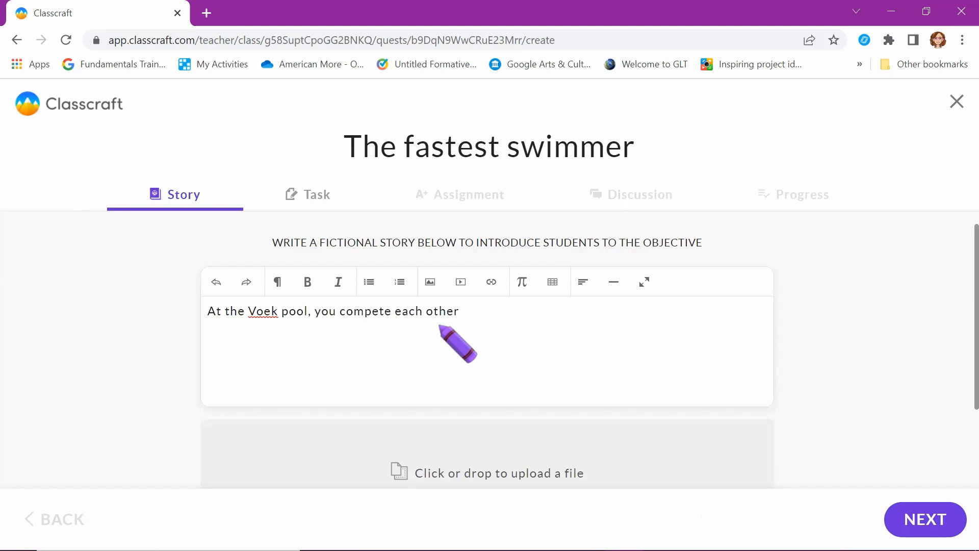
key(ctrl+BackSpace)
key(ctrl+BackSpace)
text(with other heroes)
key(BackSpace)
key(BackSpace)
text(es: who can ge)
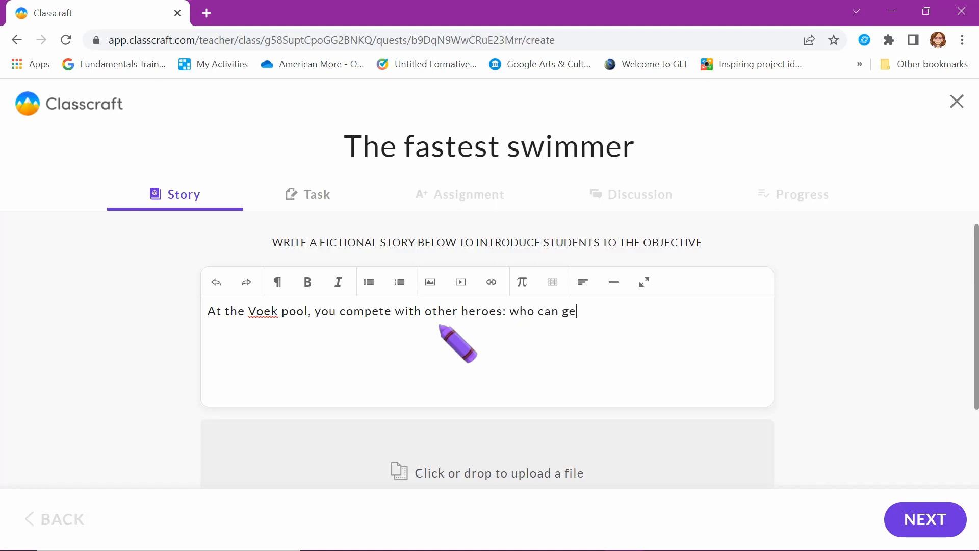
text(t to the end)
key(BackSpace)
key(BackSpace)
key(BackSpace)
key(BackSpace)
key(BackSpace)
key(BackSpace)
key(BackSpace)
key(BackSpace)
key(BackSpace)
key(BackSpace)
key(BackSpace)
key(BackSpace)
key(BackSpace)
key(BackSpace)
text(swim the fastest)
drag(663, 310, 597, 311)
click(307, 283)
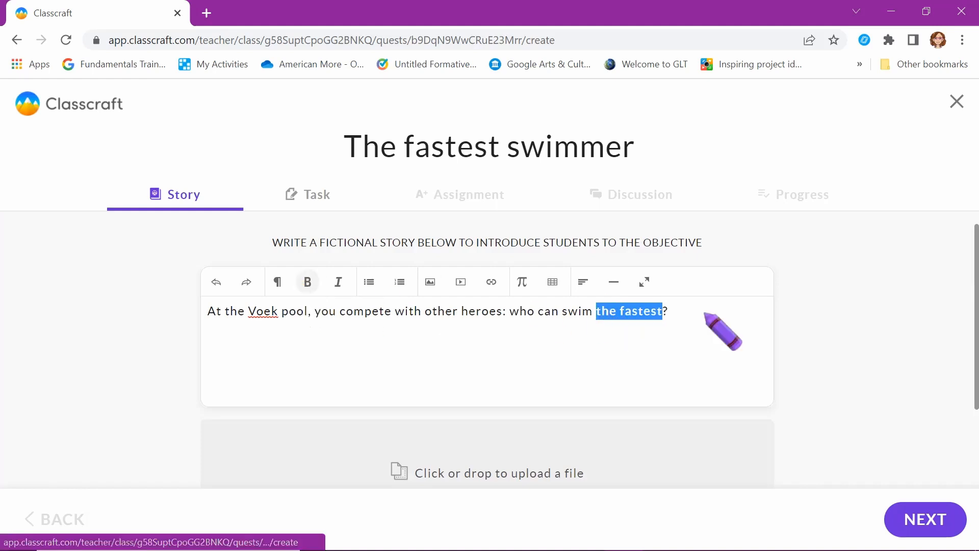
Draft extra lines about 25-meter swim times and approval, then remove them again
click(678, 313)
key(Return)
text(In the Assignment,)
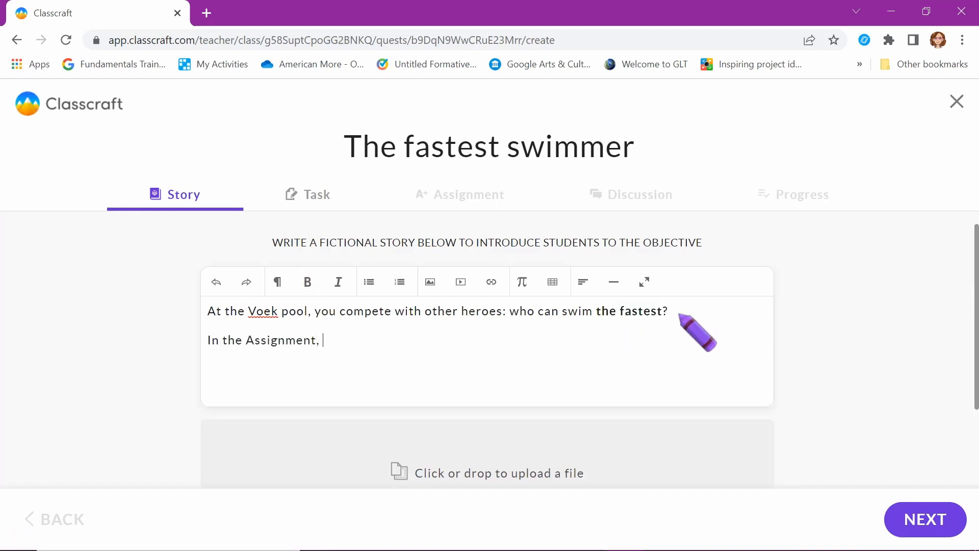
text( write the number of seconds you nead to swim 25 meters.)
click(545, 342)
key(BackSpace)
text(e)
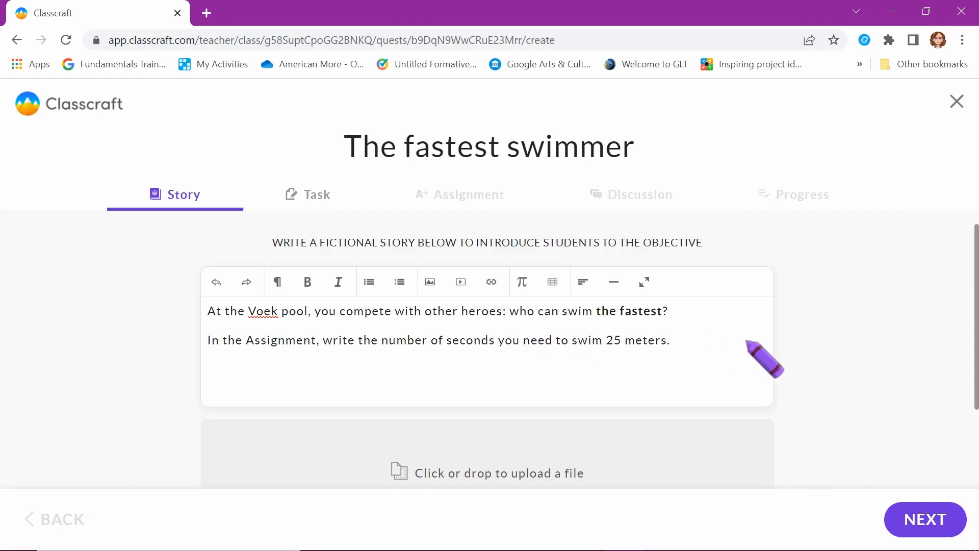
click(700, 342)
key(Return)
text(The game master will approb)
text(e or perhaps not...)
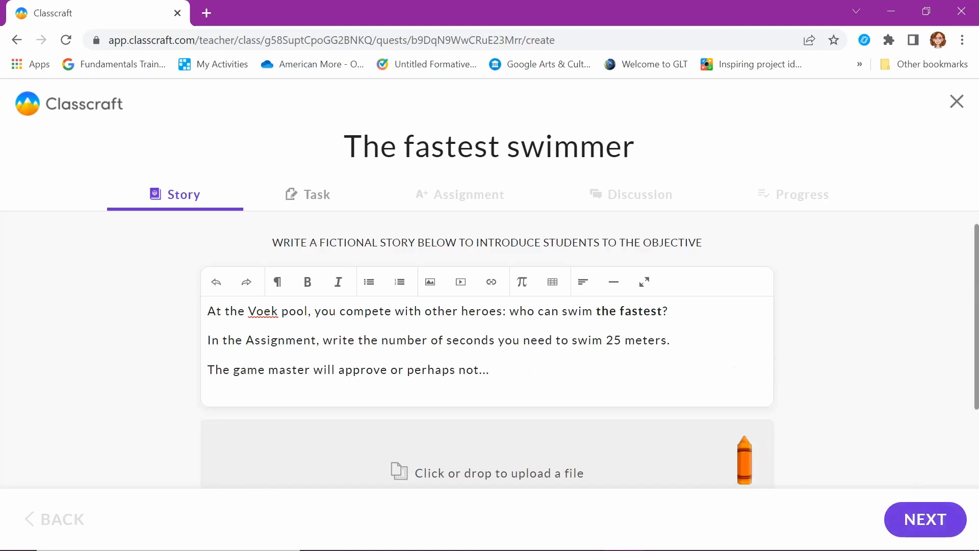
drag(510, 378, 196, 345)
key(ctrl+c)
key(BackSpace)
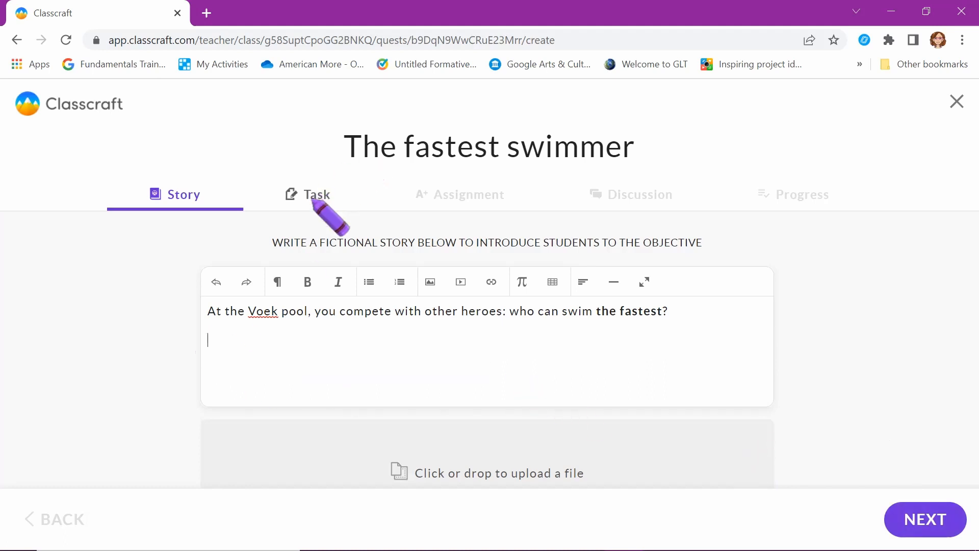
click(925, 519)
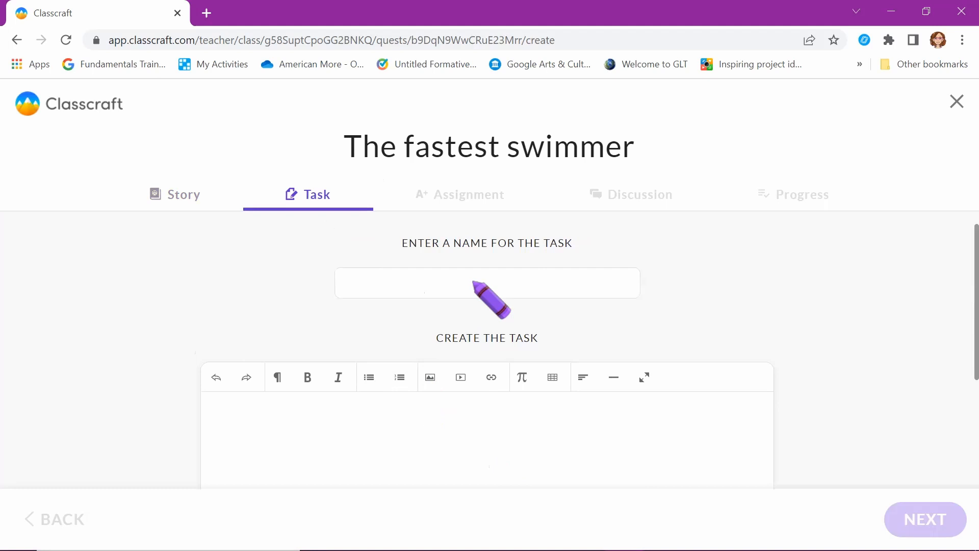
Paste the task description and name the task 'Are you fast enough?'
click(448, 428)
key(ctrl+v)
click(475, 283)
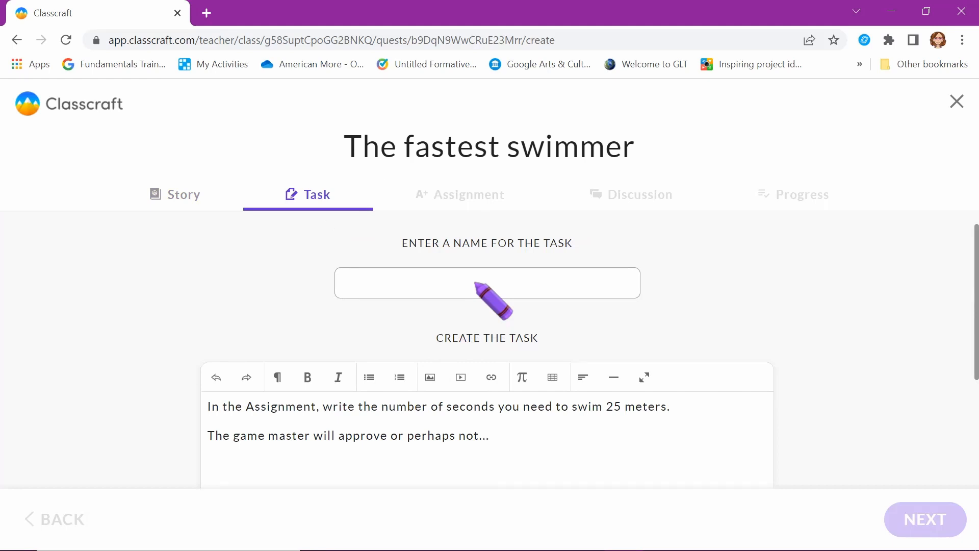
text(Are you fast enough?)
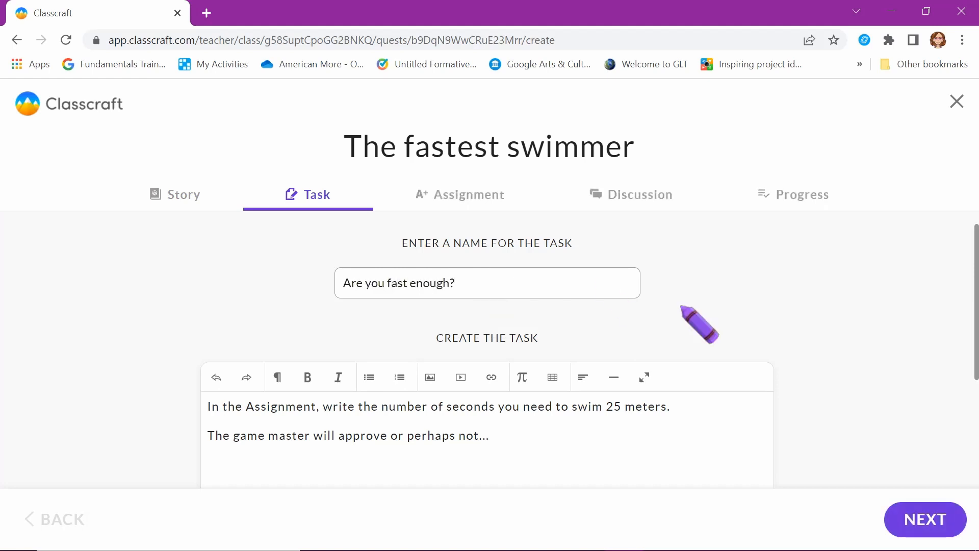
Enable assignments due 2022/05/27, rewarding 100 XP and 20 gold
click(913, 516)
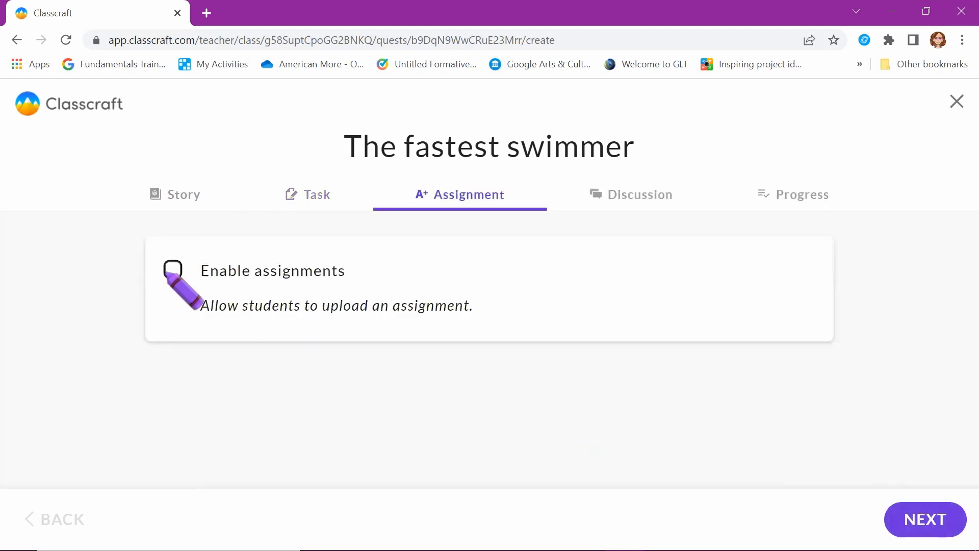
click(170, 269)
scroll(454, 396, down, 2)
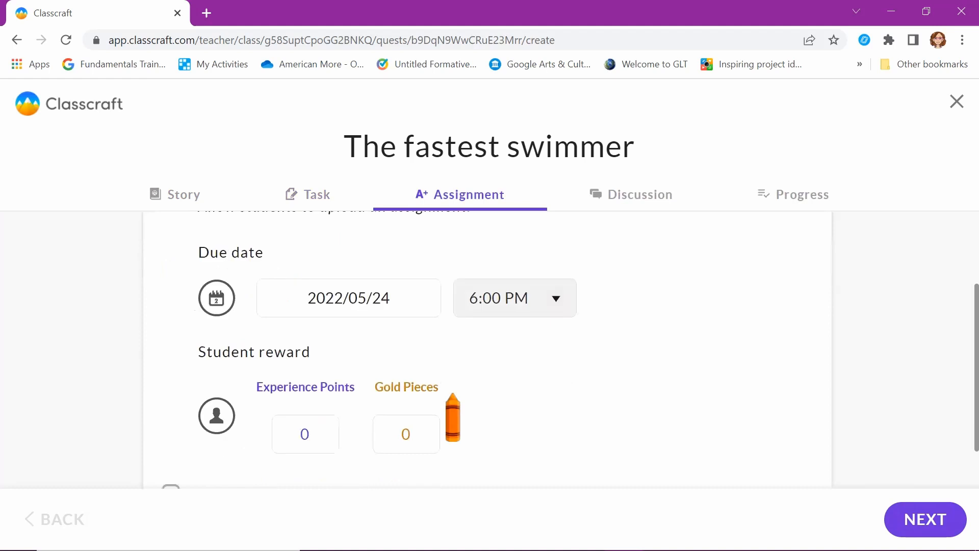
click(404, 283)
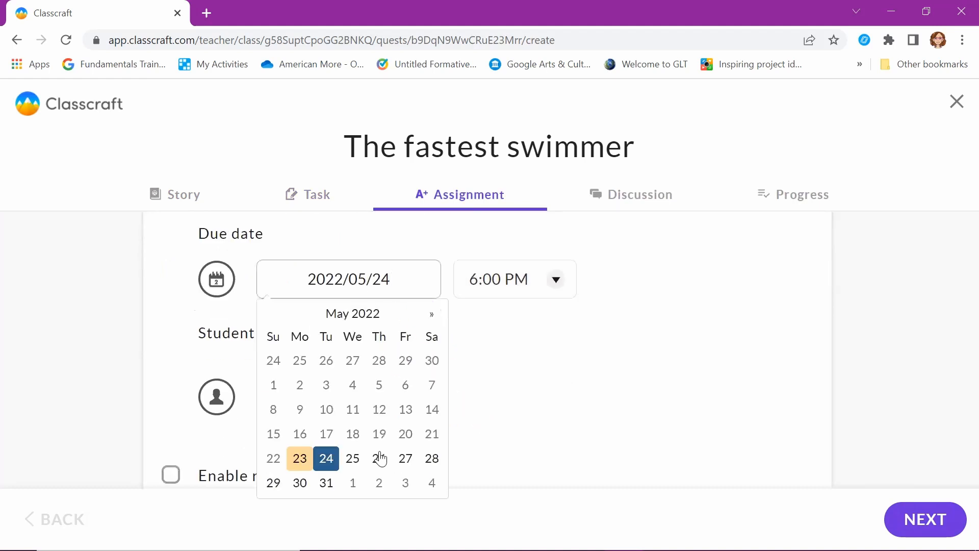
click(405, 459)
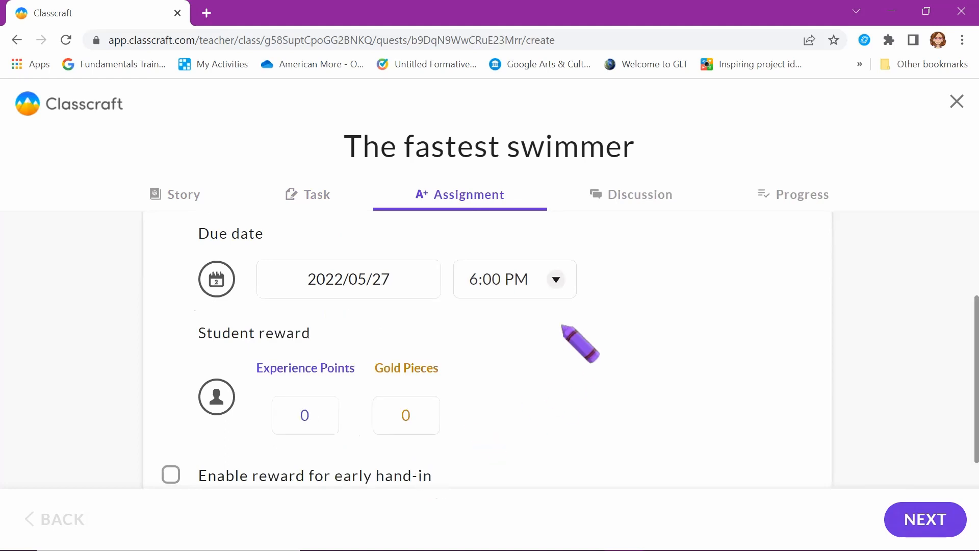
click(332, 411)
click(332, 411)
click(333, 411)
click(332, 411)
click(434, 411)
click(435, 411)
click(434, 411)
click(435, 411)
scroll(524, 437, down, 1)
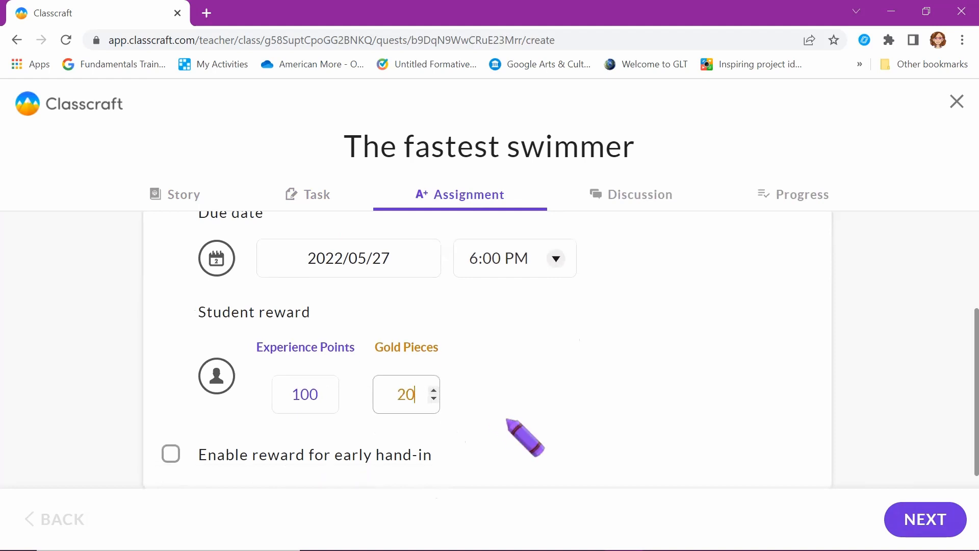
Add an early hand-in reward of 100 XP and 20 gold for submissions by 2022/05/25
click(171, 453)
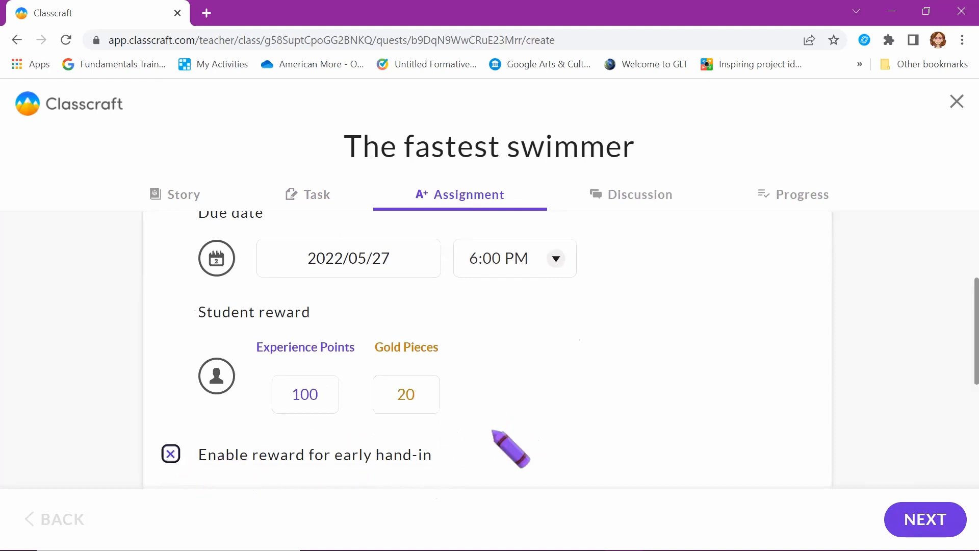
scroll(494, 438, down, 3)
scroll(495, 436, down, 1)
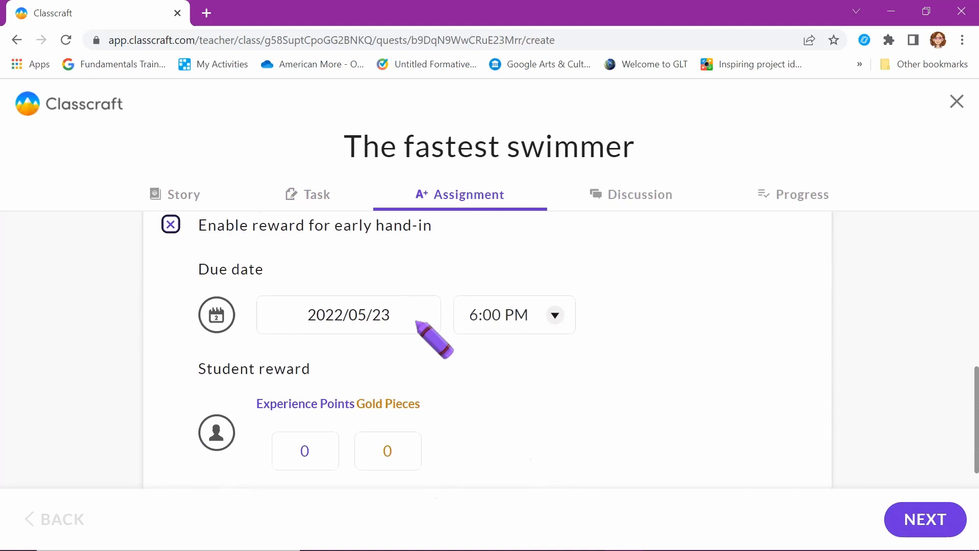
click(418, 322)
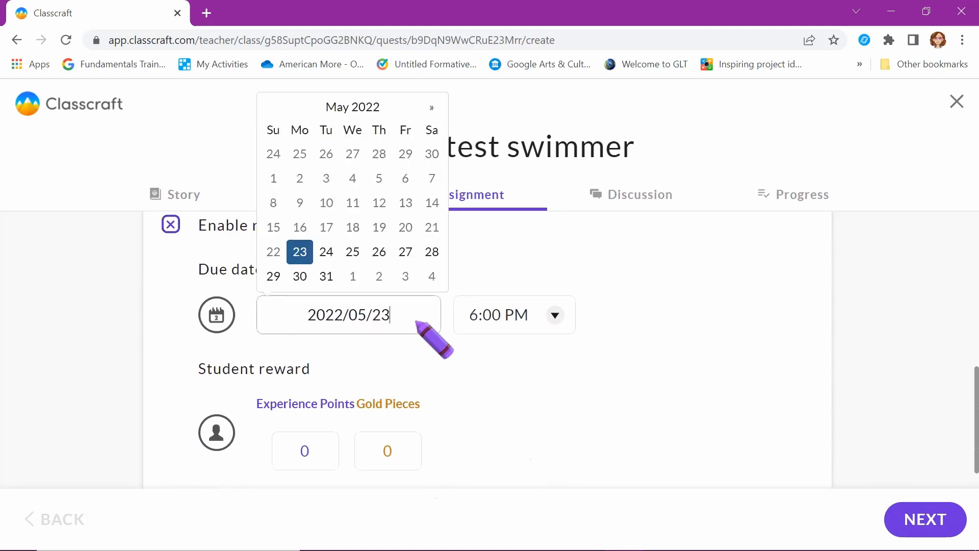
click(352, 254)
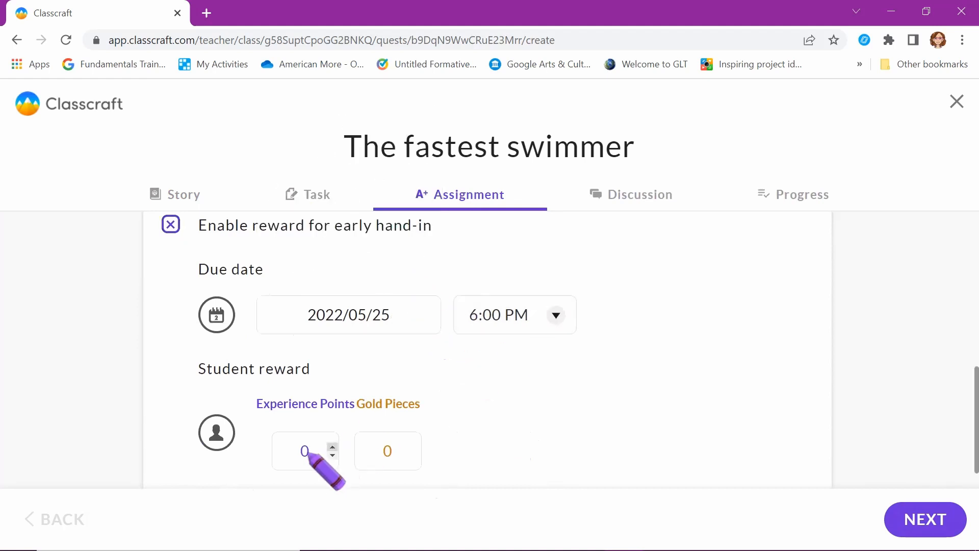
click(332, 447)
click(332, 447)
click(331, 448)
click(332, 447)
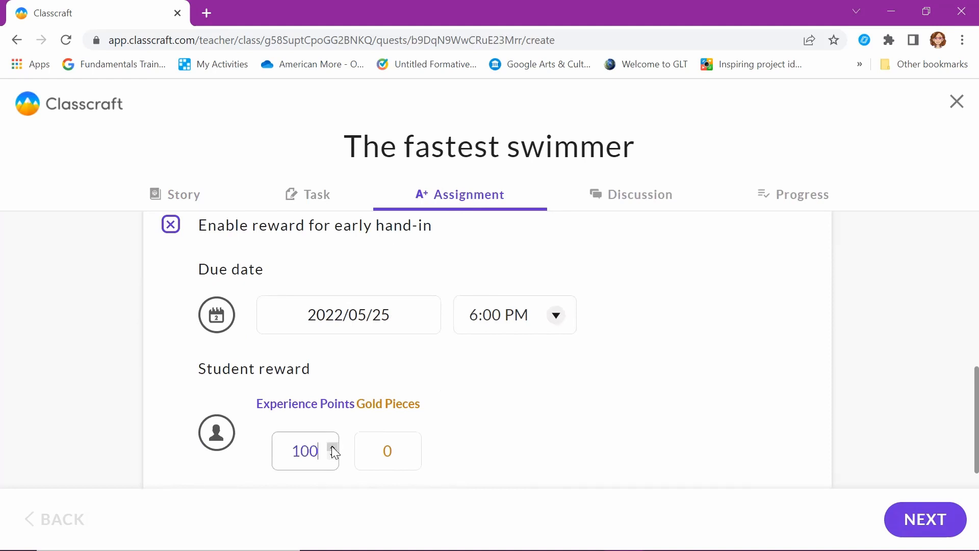
click(418, 448)
click(418, 448)
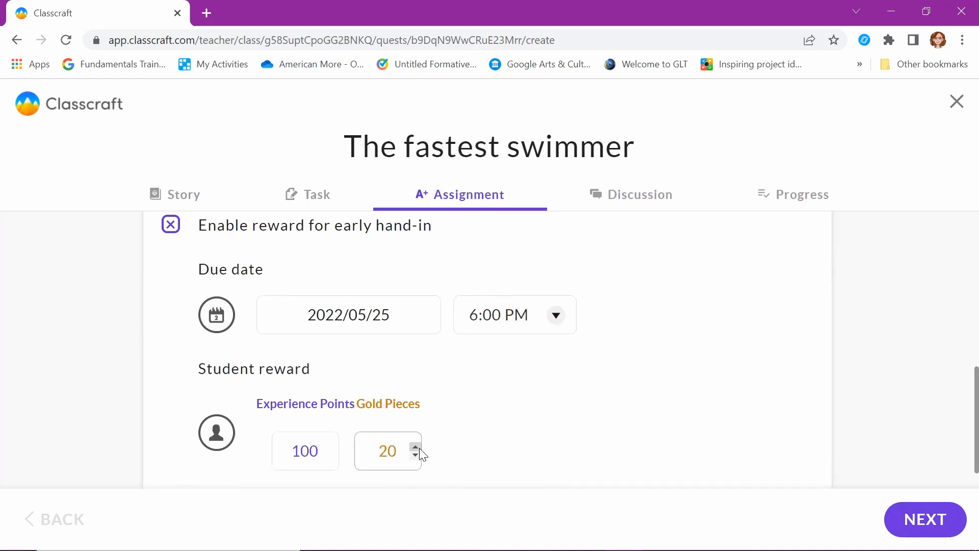
scroll(540, 414, up, 2)
scroll(541, 414, down, 2)
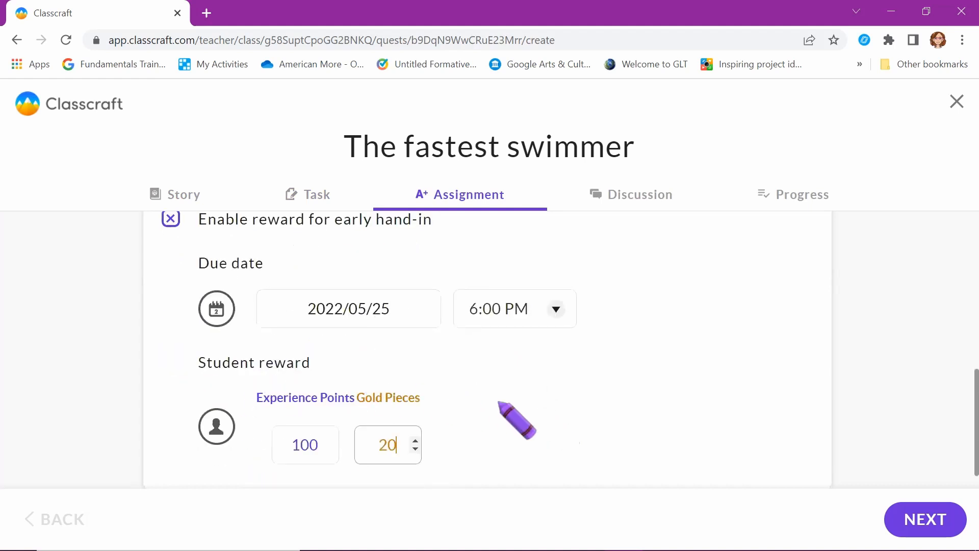
click(926, 522)
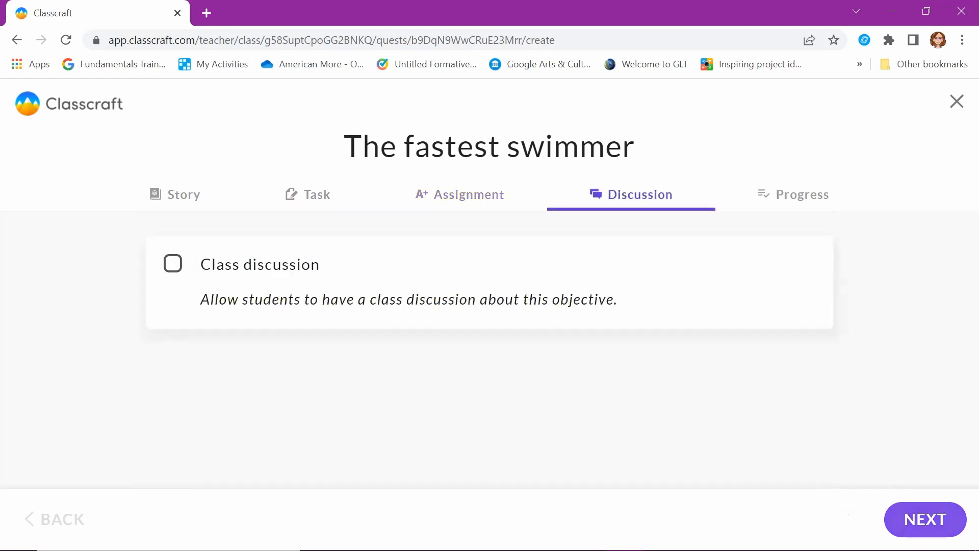
Give The fastest swimmer a 75 XP, 10 gold completion reward and save it
click(926, 521)
click(273, 375)
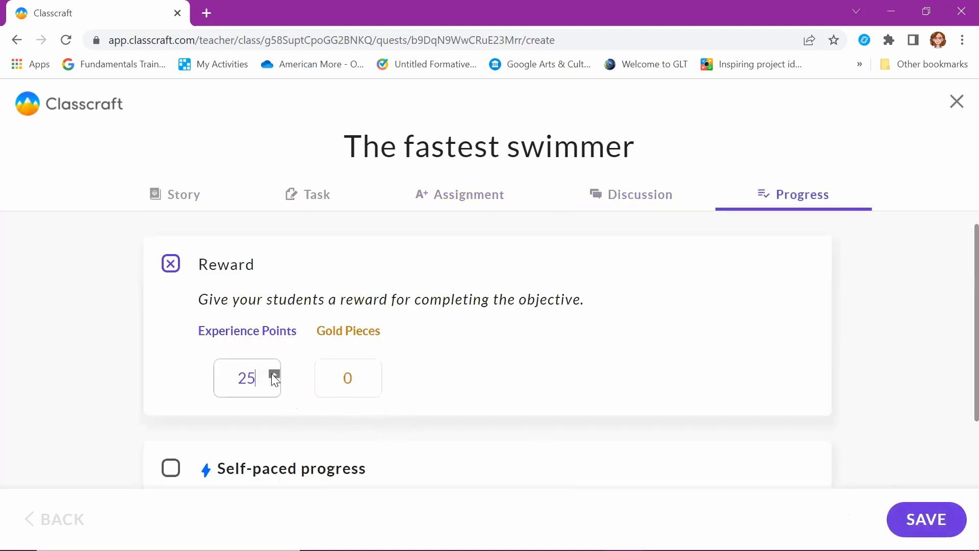
click(376, 373)
click(375, 372)
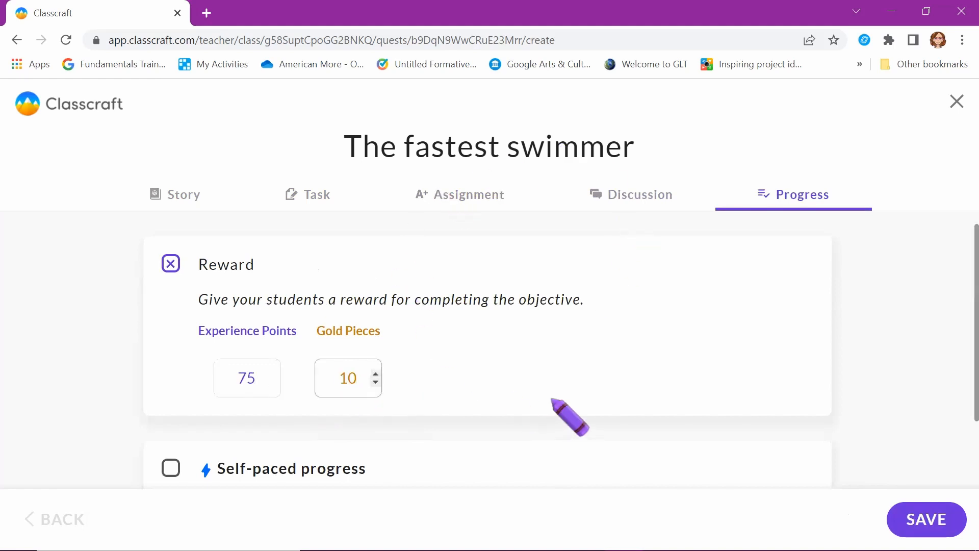
scroll(552, 400, down, 1)
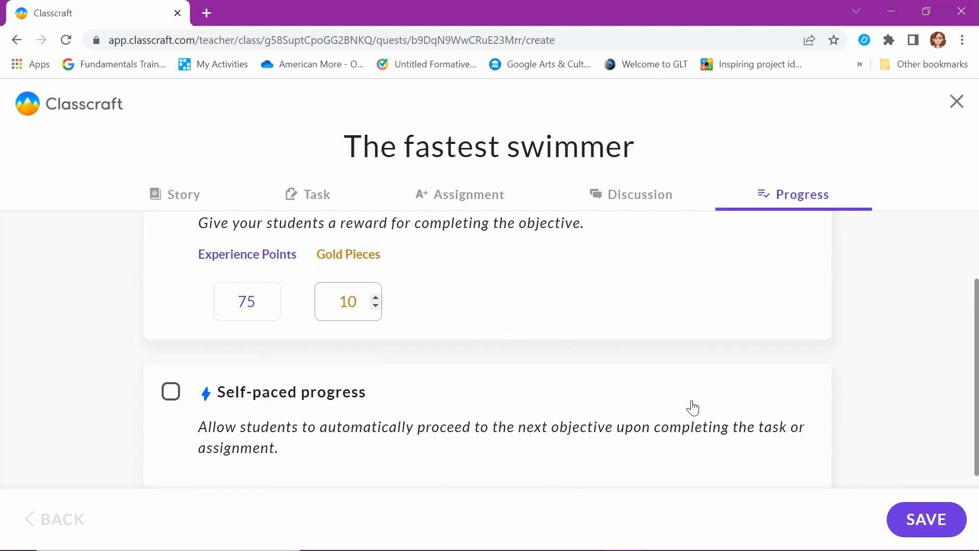
click(926, 520)
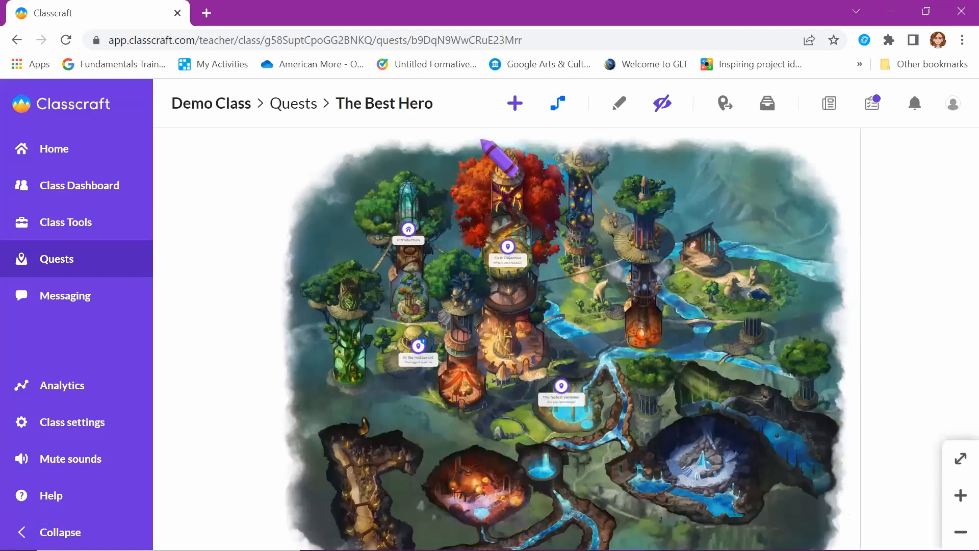
click(515, 103)
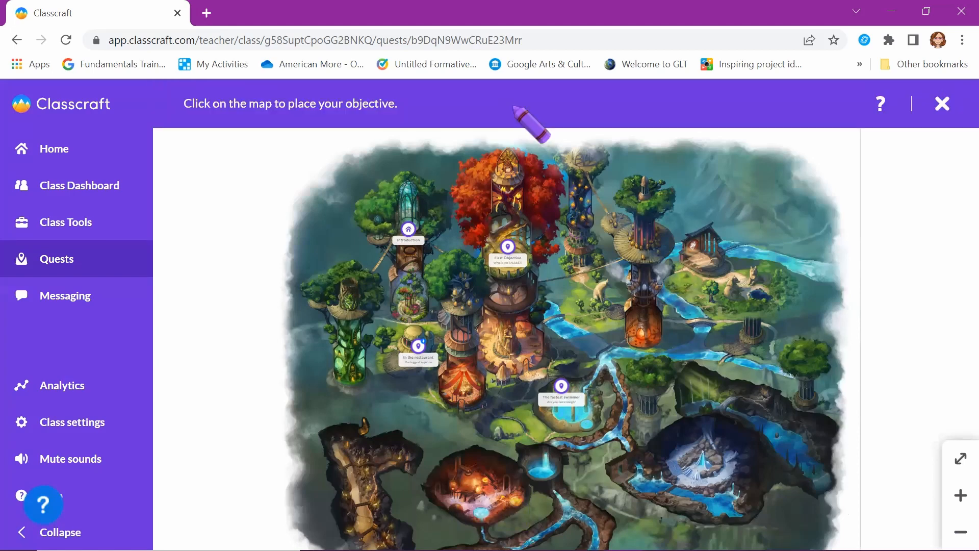
Place a Quest end objective named Relax in the cave, rewarding 75 XP and 5 gold
click(704, 453)
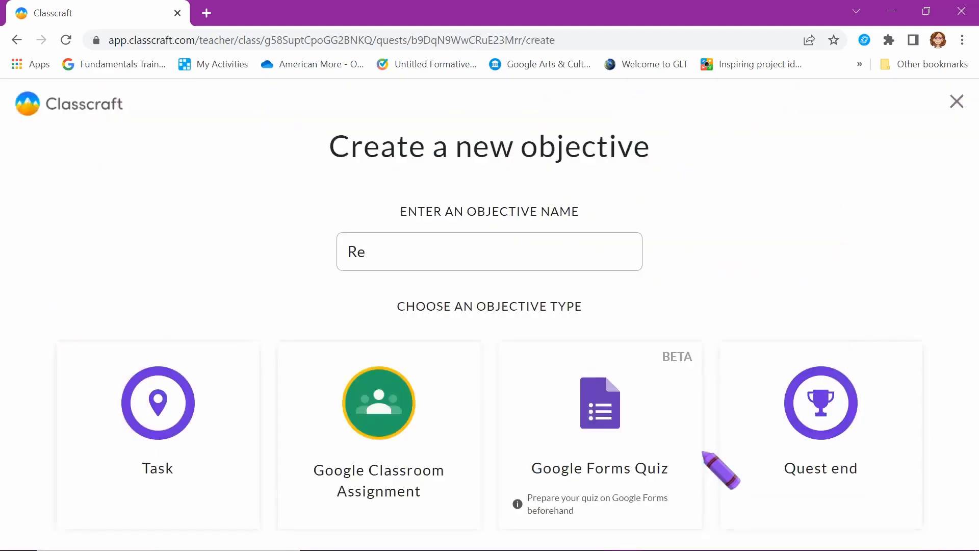
click(147, 426)
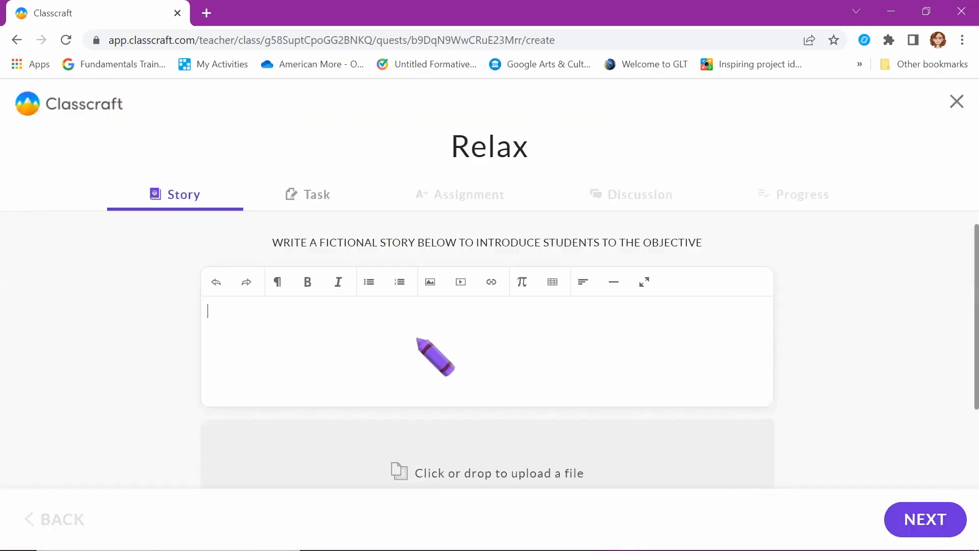
click(54, 518)
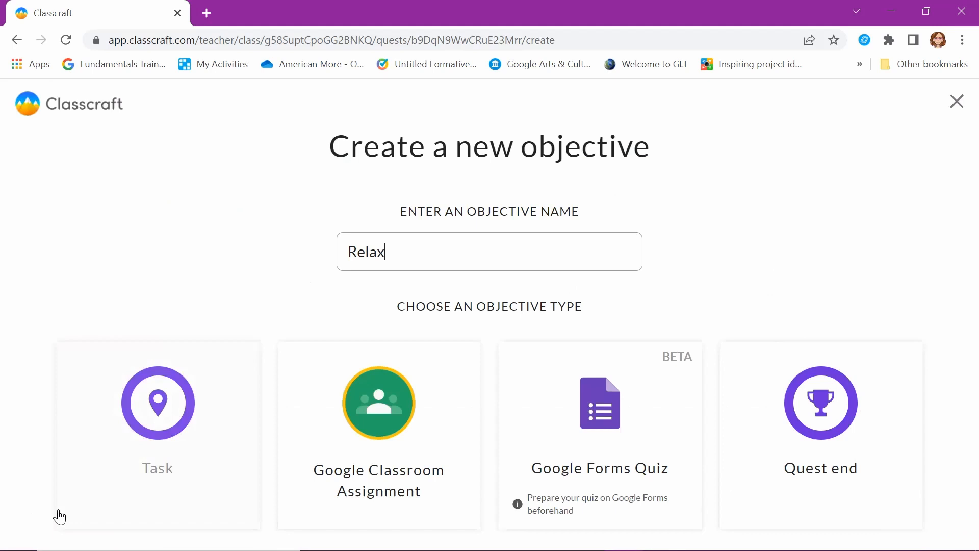
click(845, 433)
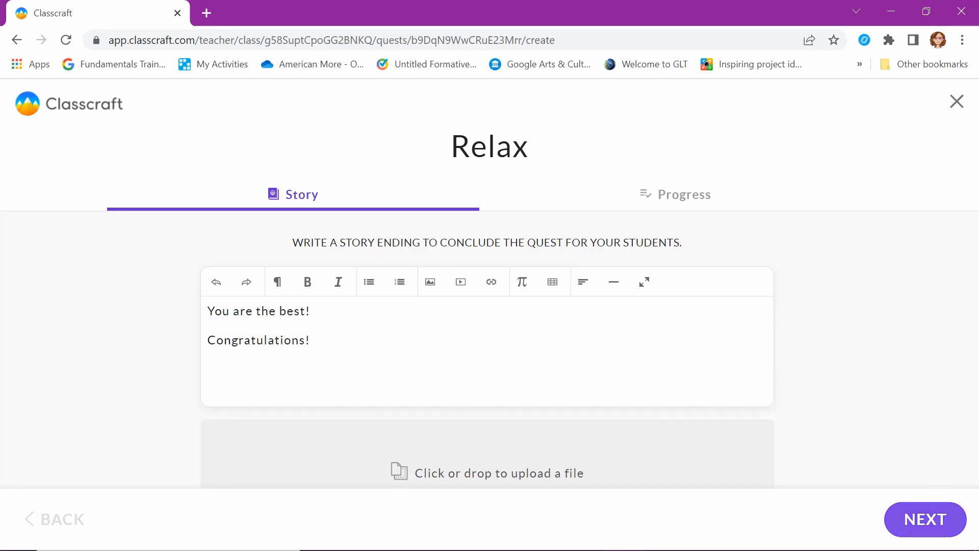
click(925, 519)
click(276, 377)
text(25)
click(378, 376)
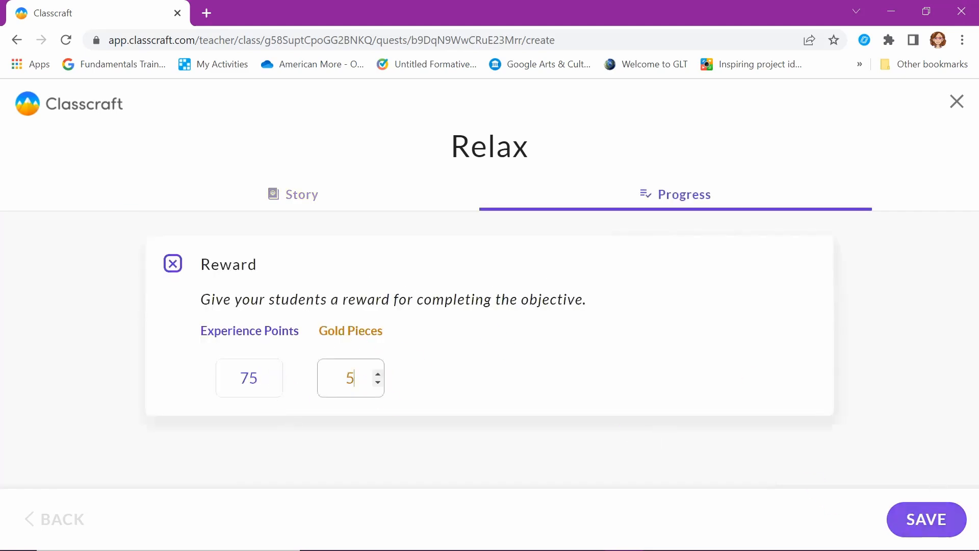
click(926, 519)
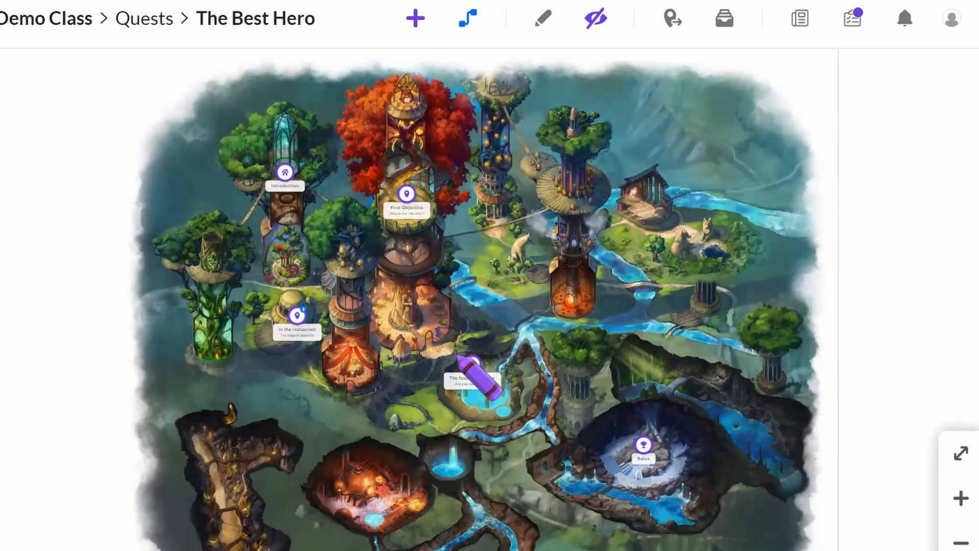
Link Introduction→First Objective→The fastest swimmer→Relax, plus In the restaurant→The fastest swimmer
click(465, 19)
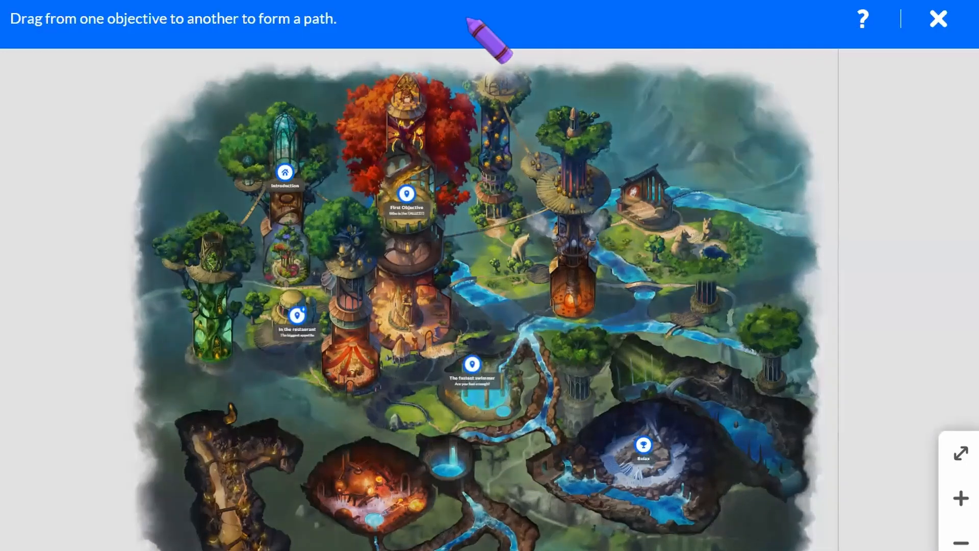
mouse_move(287, 175)
mouse_down()
mouse_move(409, 195)
mouse_move(297, 315)
mouse_up()
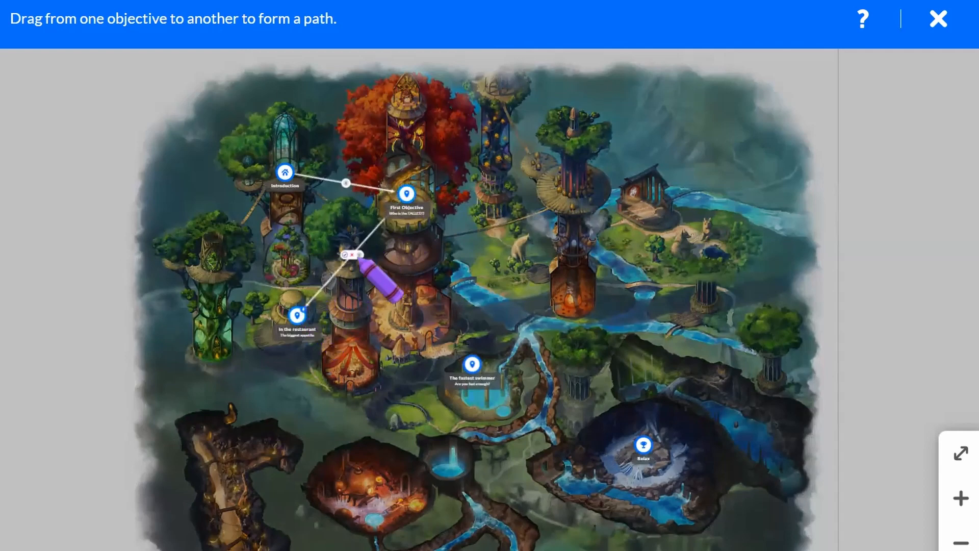
mouse_move(405, 193)
mouse_down()
mouse_move(485, 312)
mouse_move(482, 364)
mouse_up()
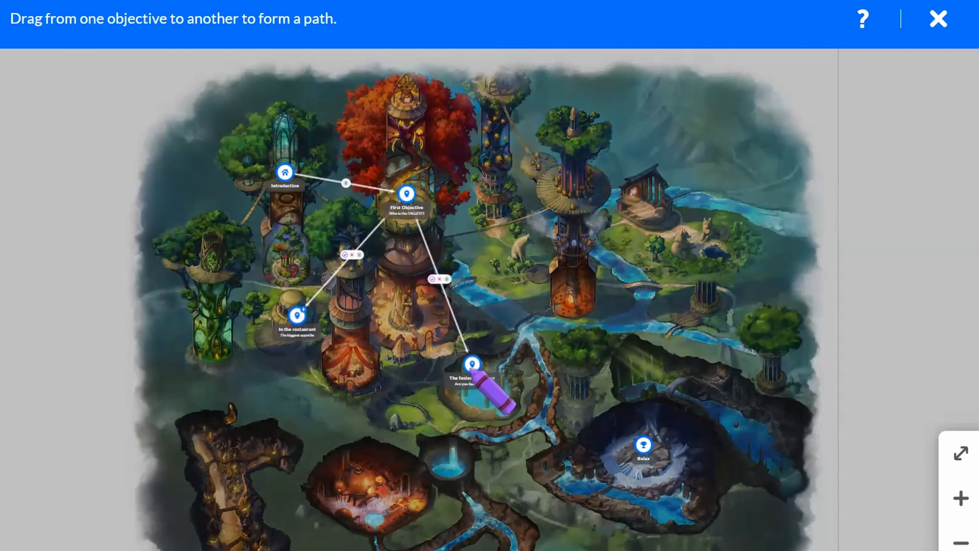
drag(470, 363, 643, 444)
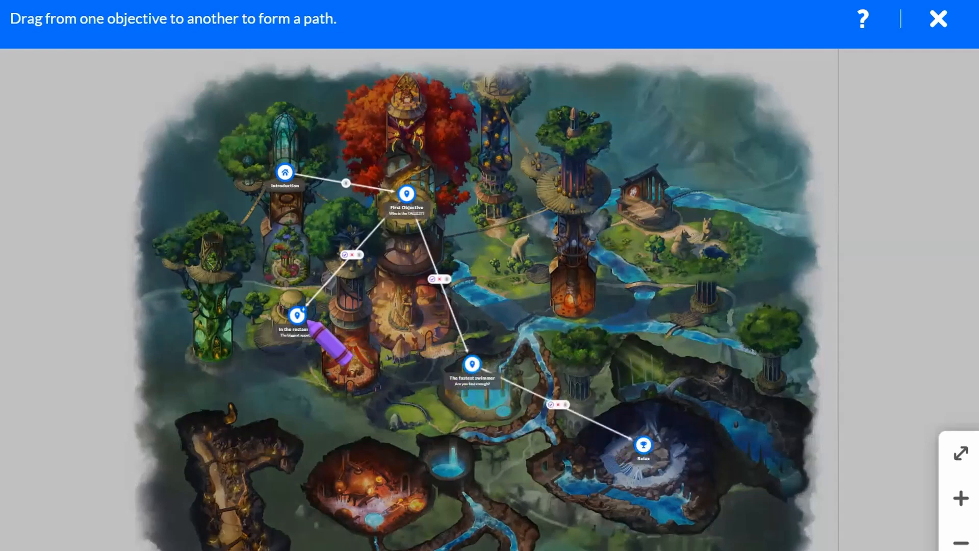
mouse_move(308, 320)
mouse_down()
mouse_move(426, 365)
mouse_move(474, 365)
mouse_up()
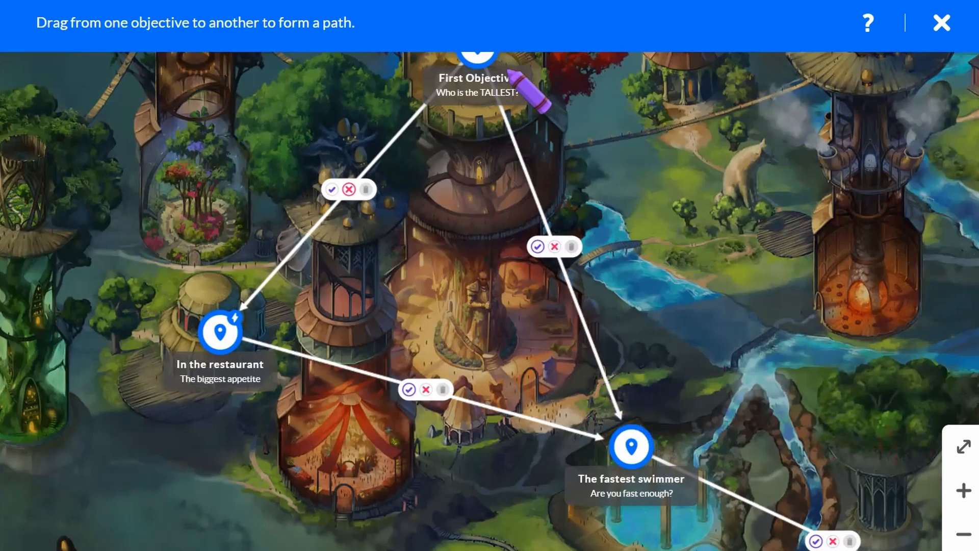
Draw a First Objective→Relax path, delete it, and exit connect mode
mouse_move(494, 60)
mouse_down()
mouse_move(558, 95)
mouse_move(839, 546)
mouse_move(847, 543)
mouse_up()
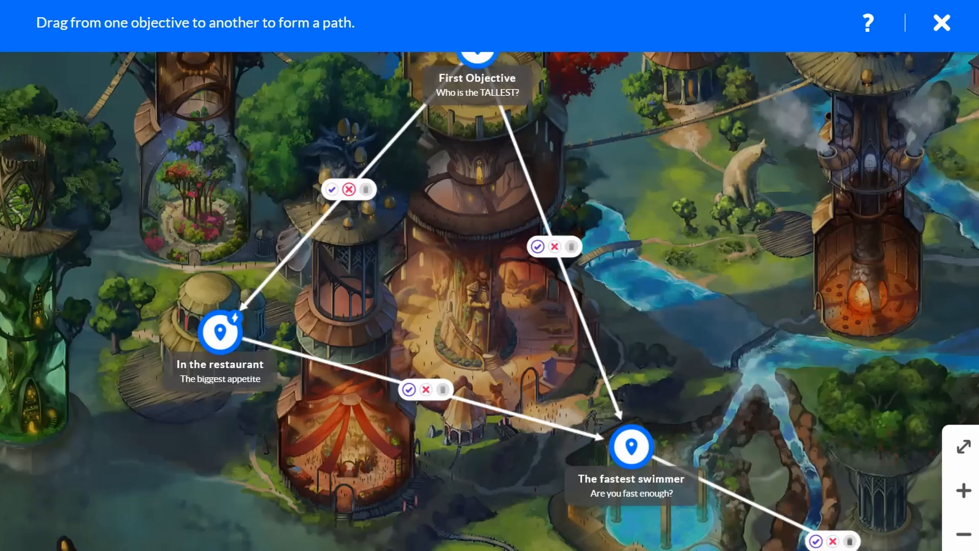
scroll(851, 475, up, 3)
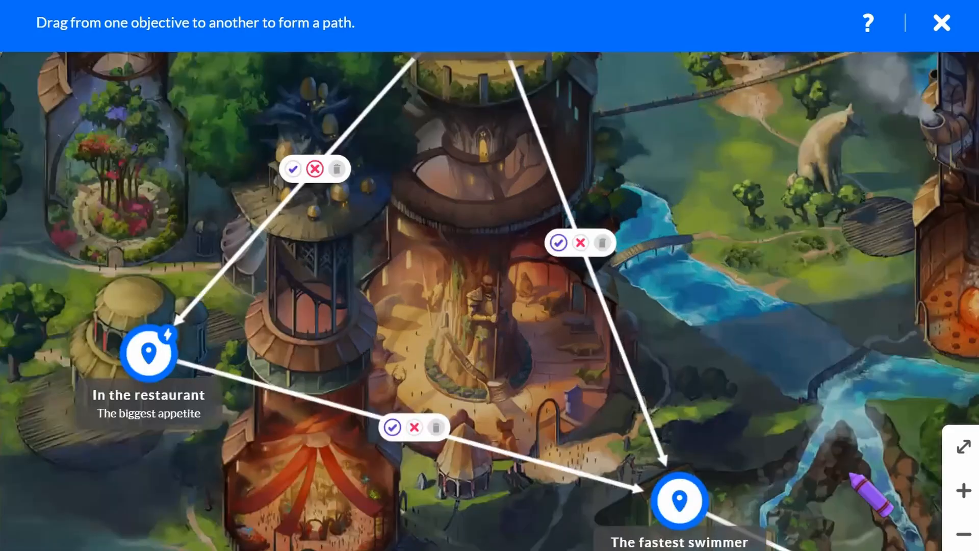
scroll(851, 475, down, 5)
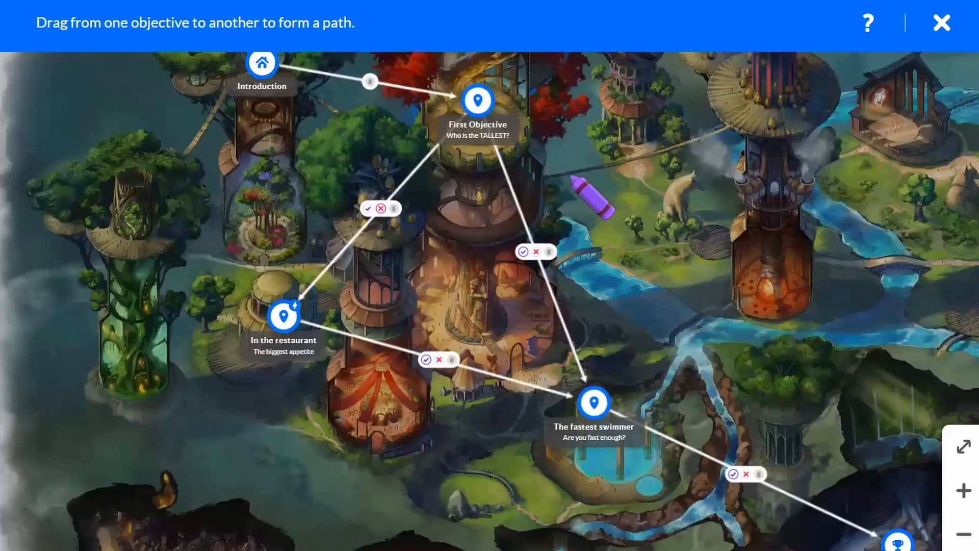
scroll(540, 148, down, 1)
drag(485, 106, 881, 533)
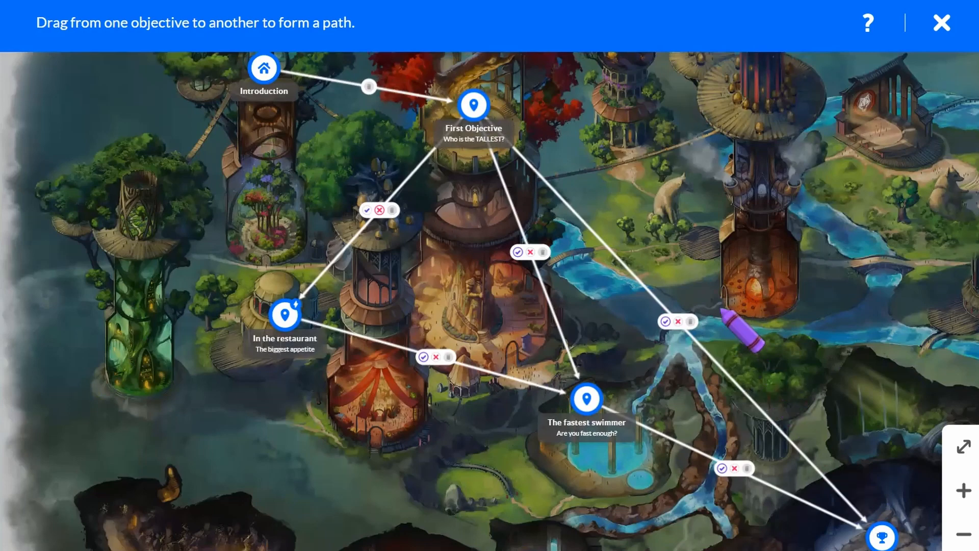
click(691, 322)
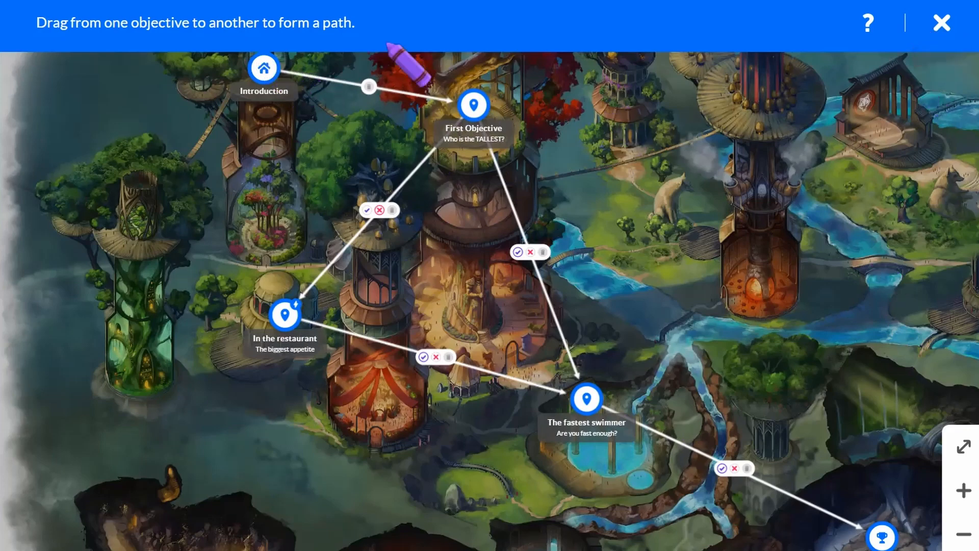
click(938, 23)
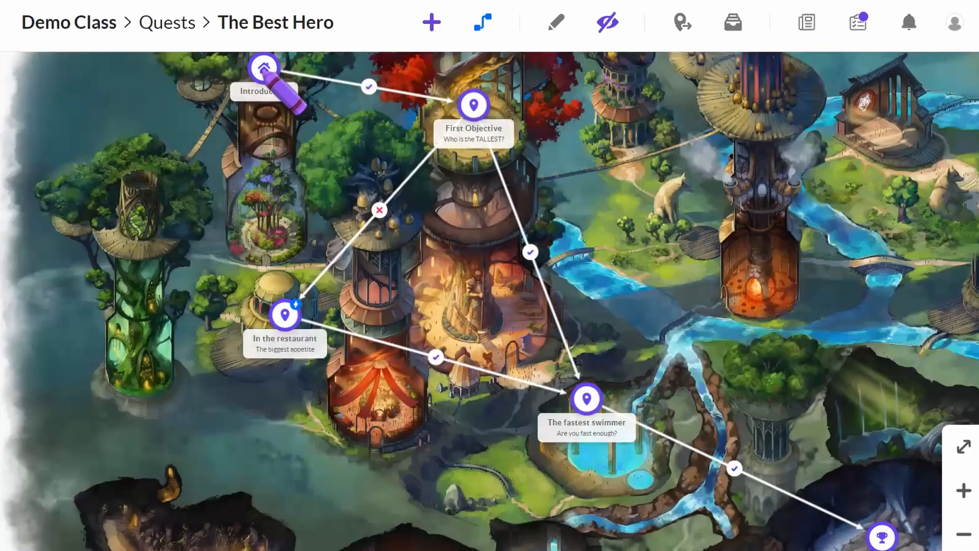
Check Introduction's story and set its success reward to +50 XP and +10 GP
mouse_move(264, 70)
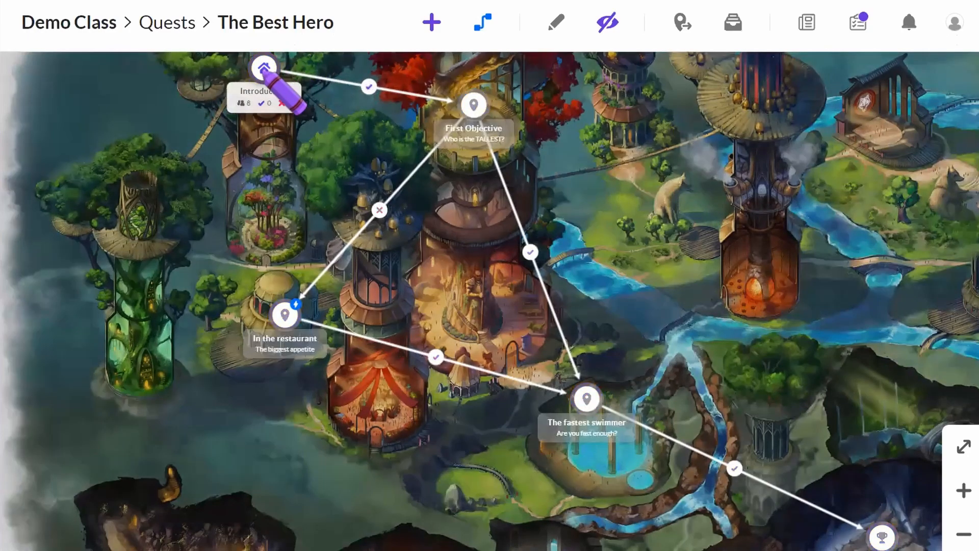
click(264, 70)
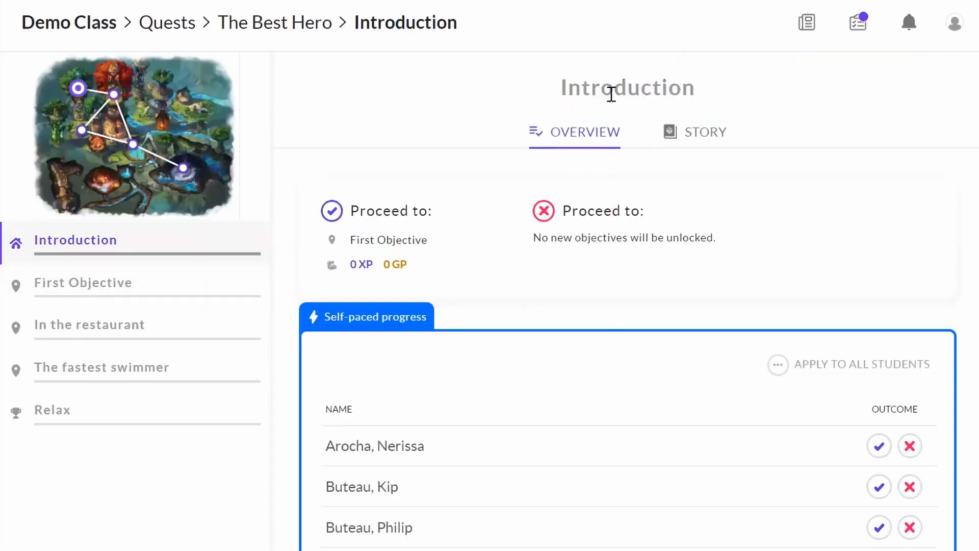
click(698, 131)
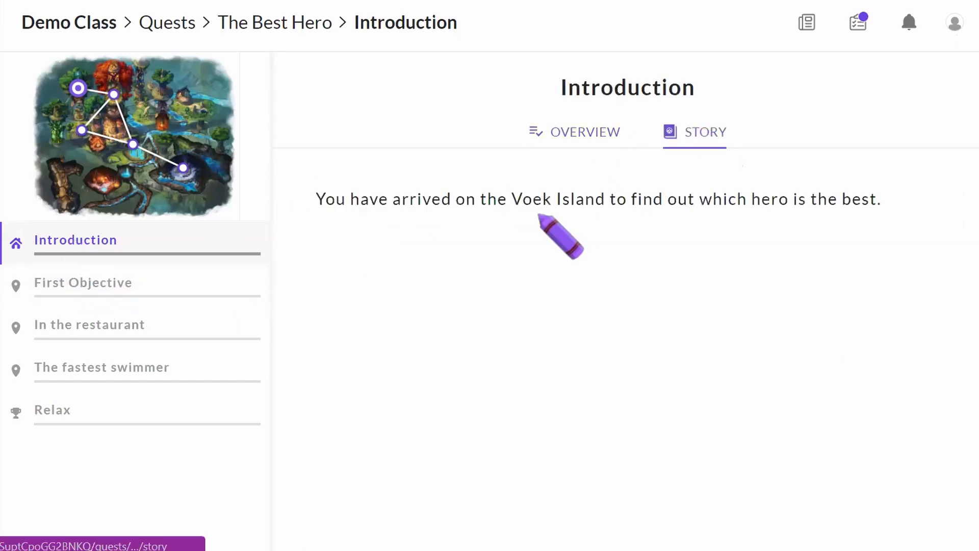
click(576, 129)
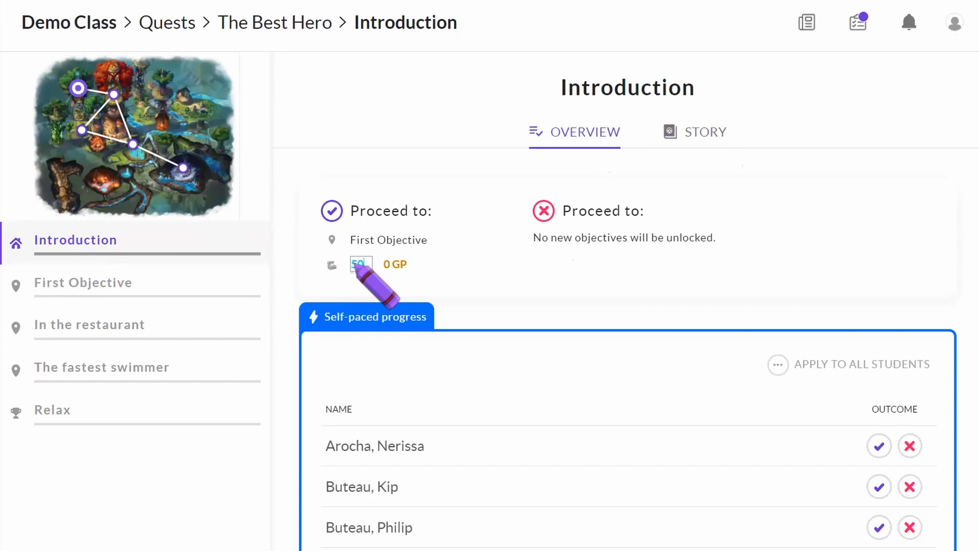
key(Return)
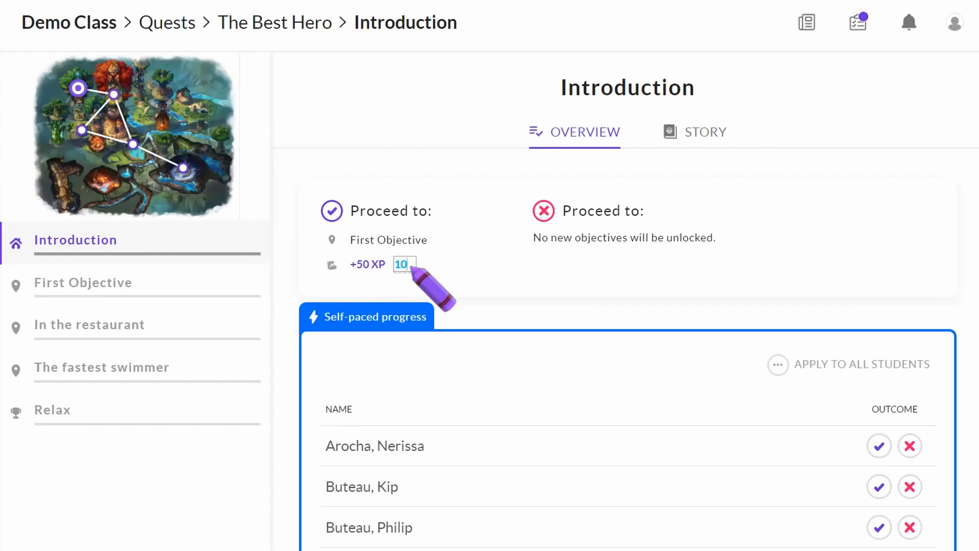
scroll(572, 452, down, 3)
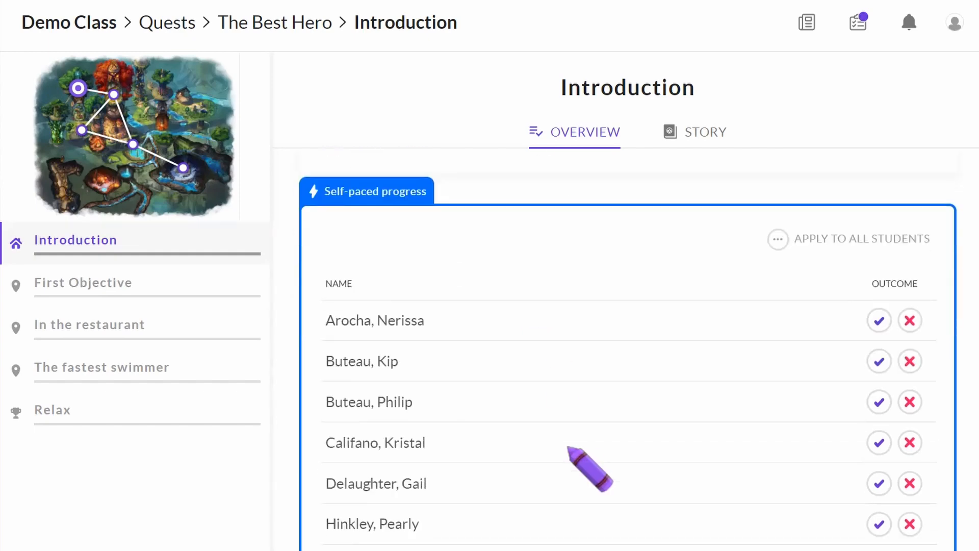
scroll(569, 449, down, 2)
scroll(570, 449, up, 3)
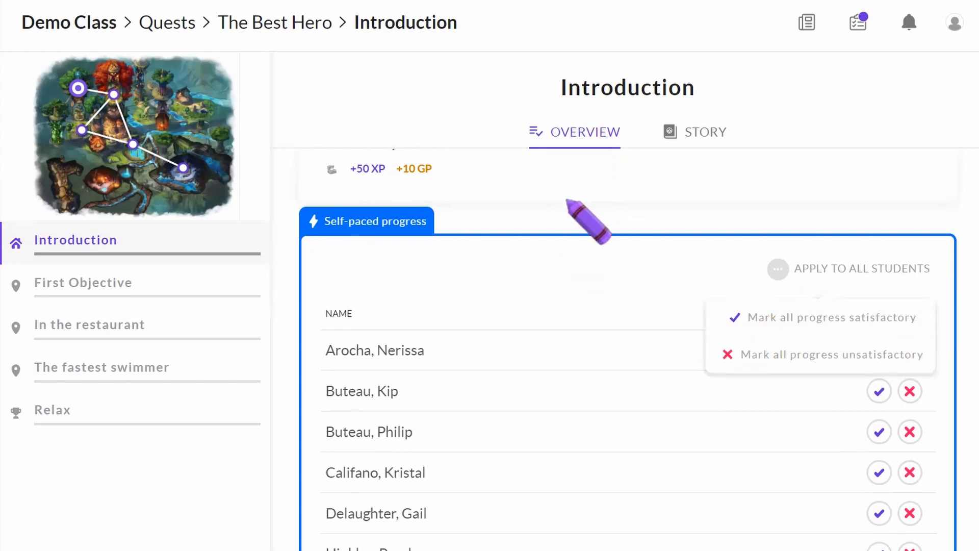
click(133, 281)
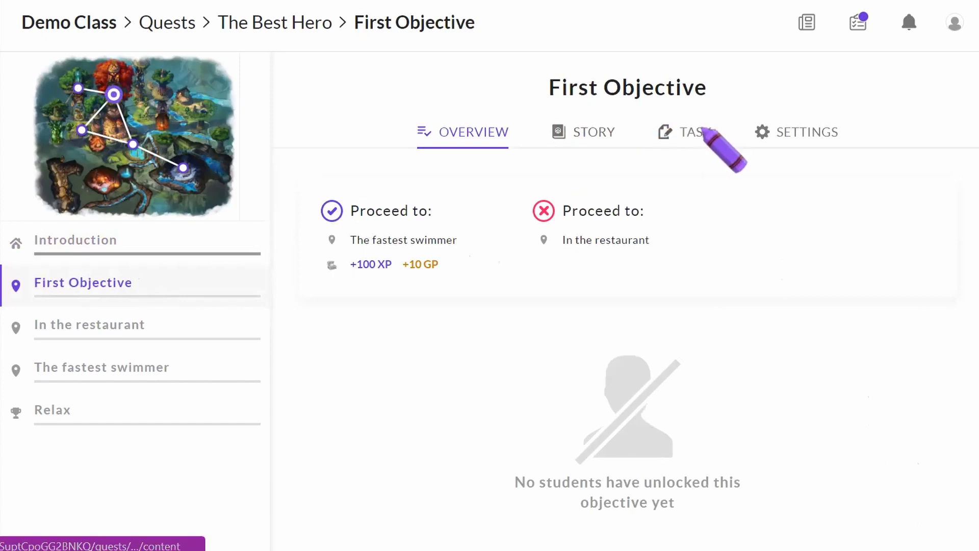
Review First Objective's story and task, then enable Class discussion in its settings
click(804, 131)
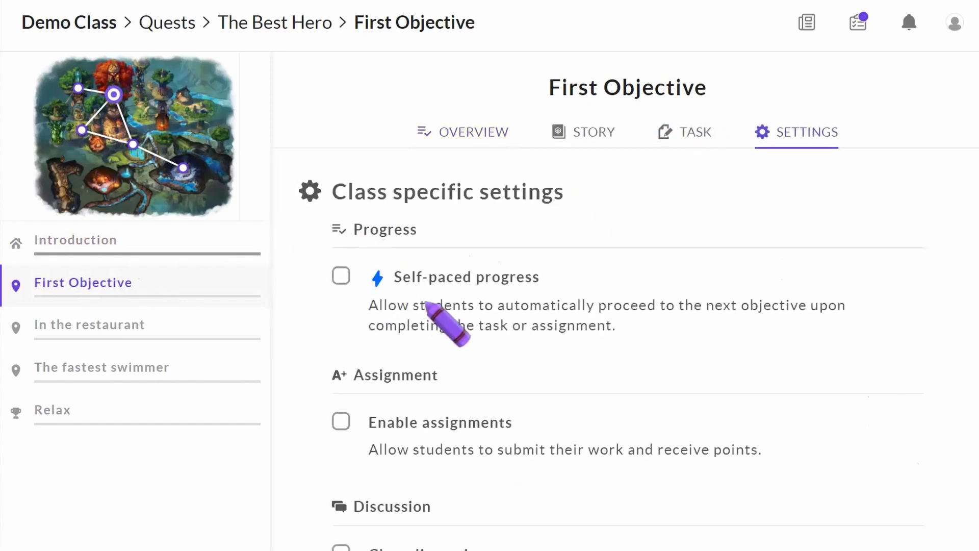
scroll(452, 312, down, 3)
scroll(451, 311, down, 3)
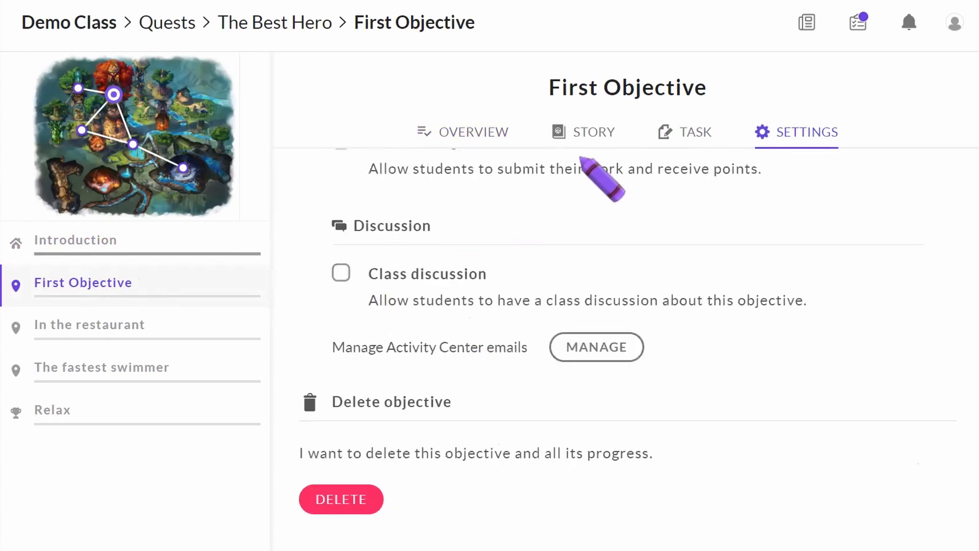
click(595, 134)
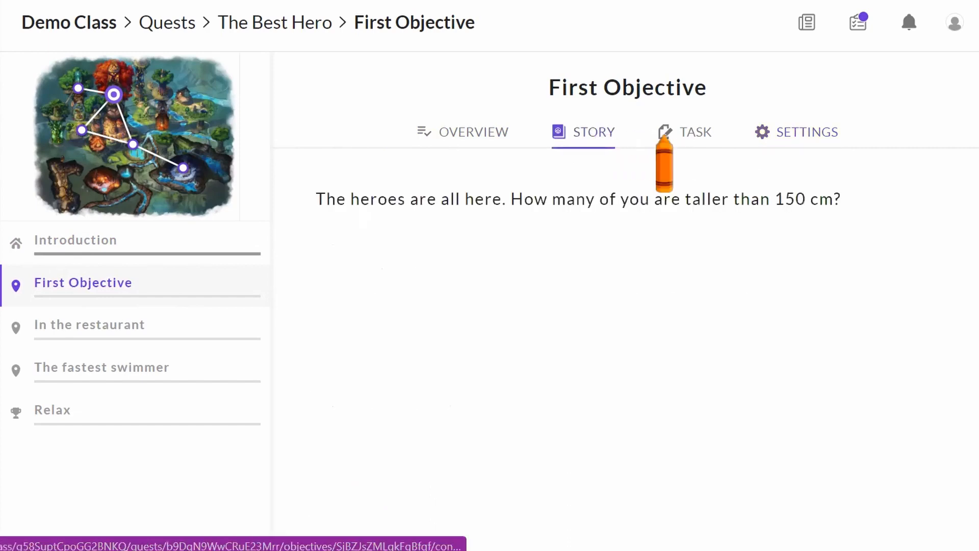
click(683, 134)
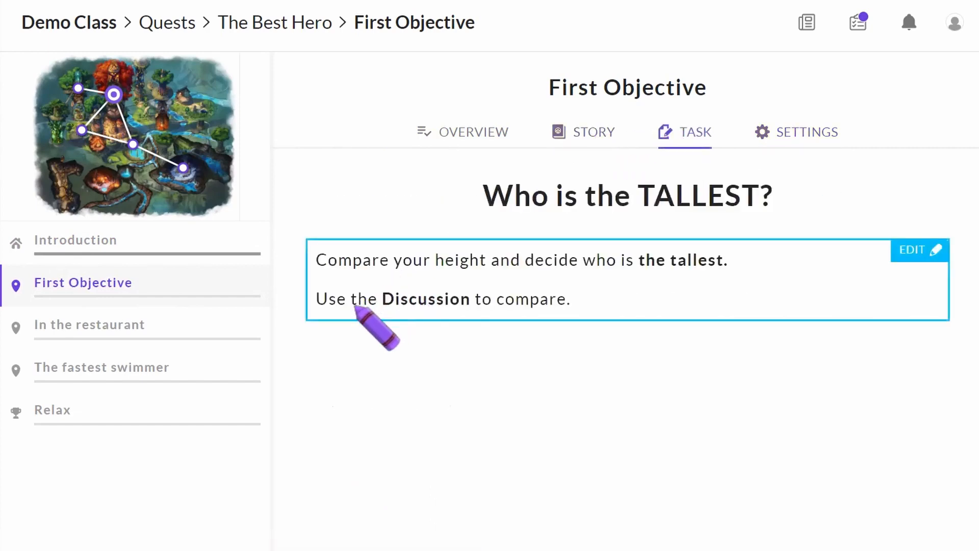
click(779, 143)
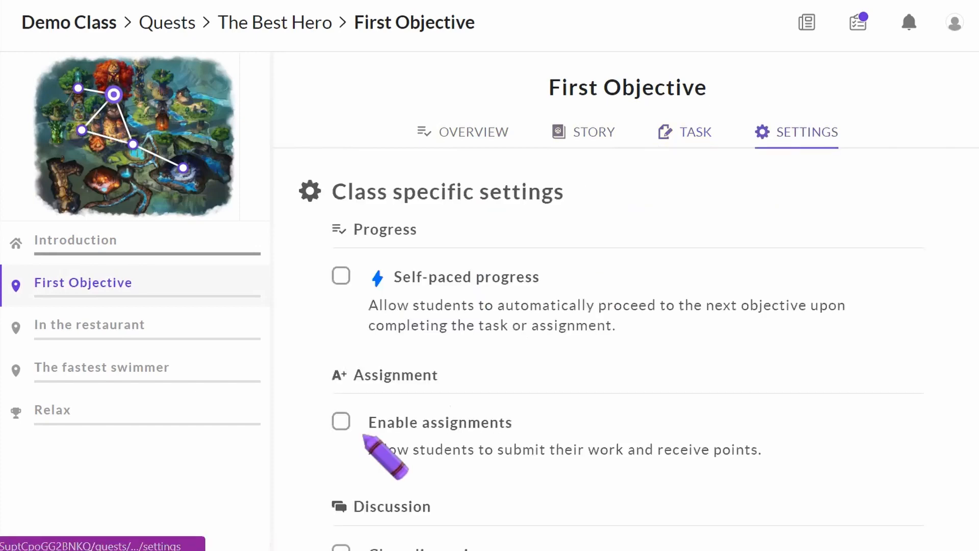
scroll(364, 436, down, 3)
click(341, 391)
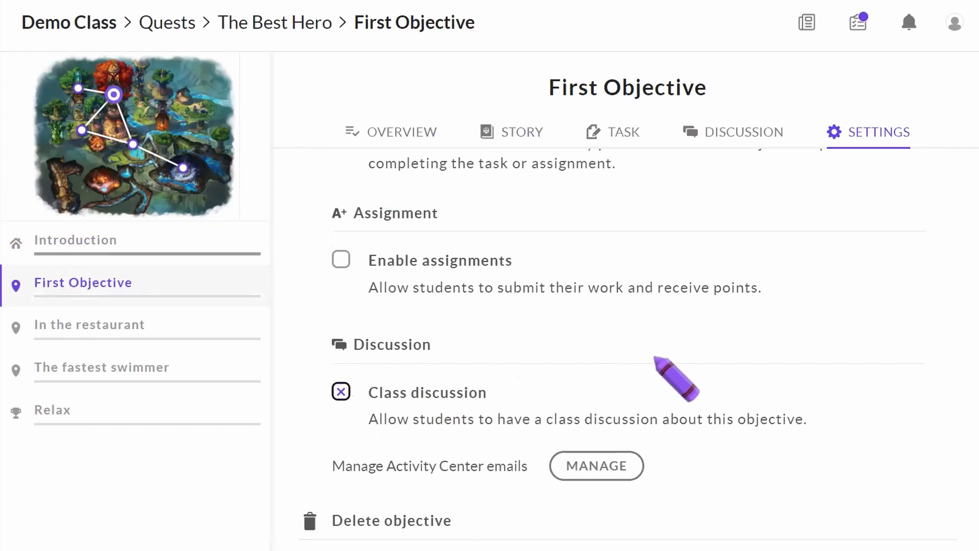
scroll(655, 357, up, 3)
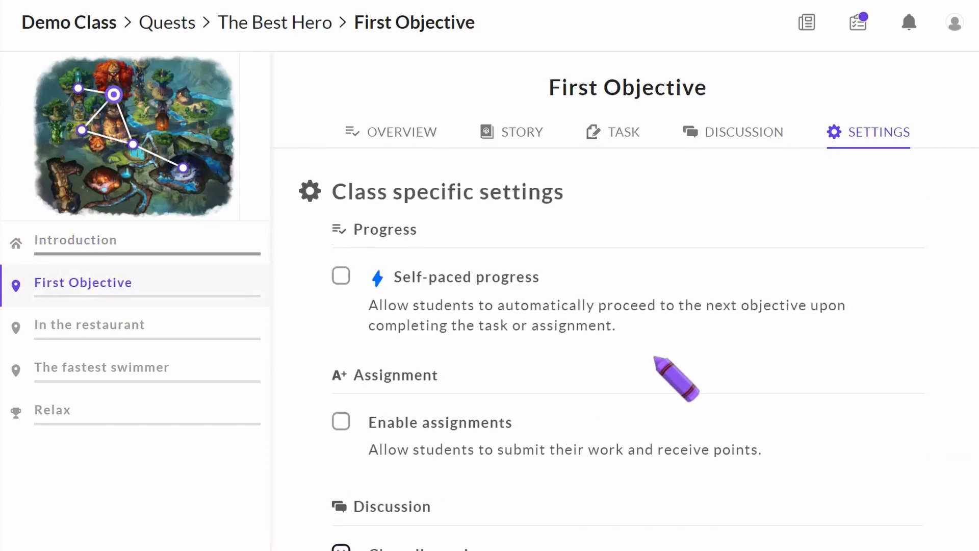
click(393, 134)
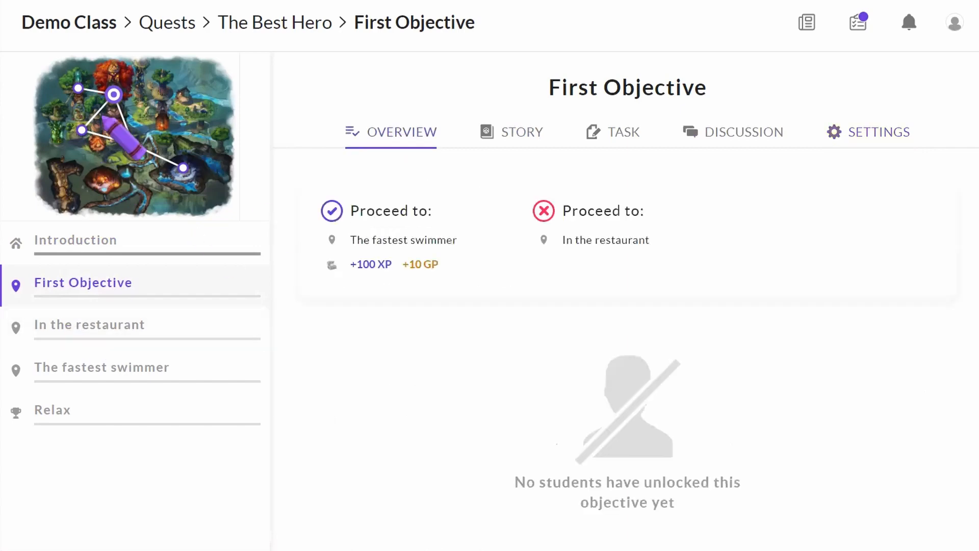
click(81, 131)
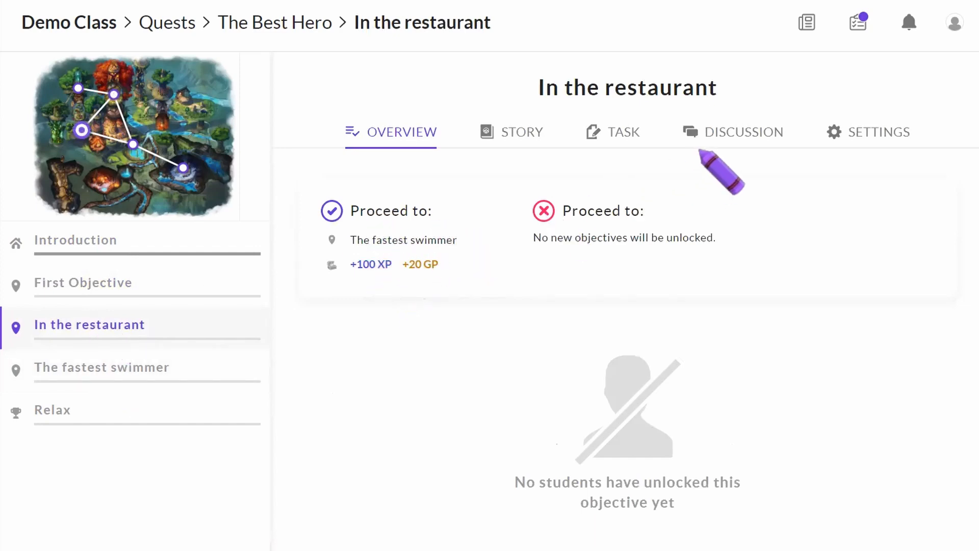
Review In the restaurant's discussion, task and settings
click(736, 134)
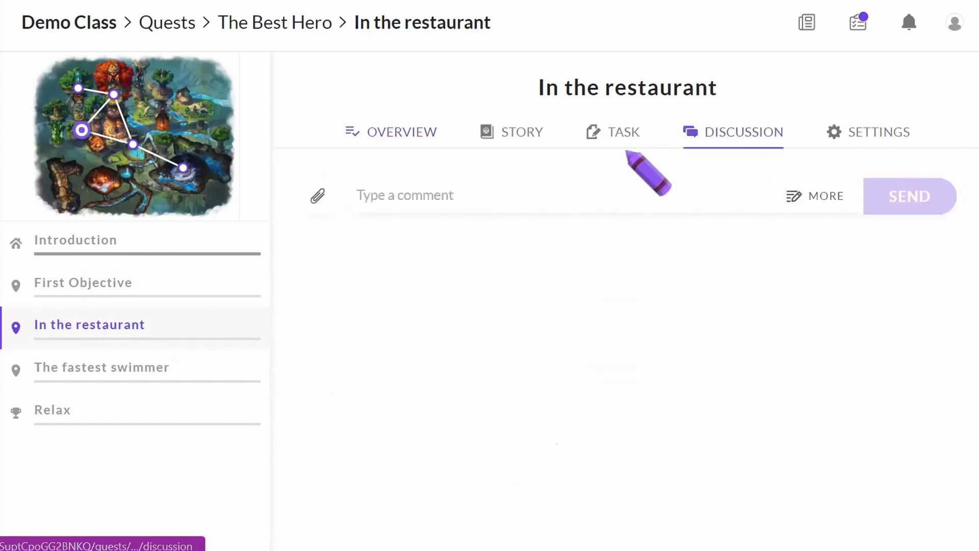
click(618, 135)
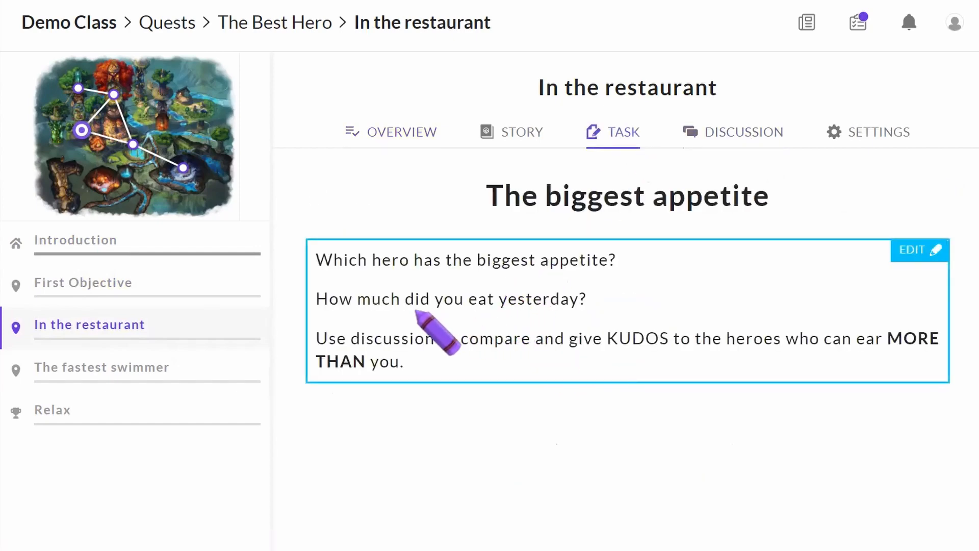
click(881, 131)
scroll(614, 347, down, 3)
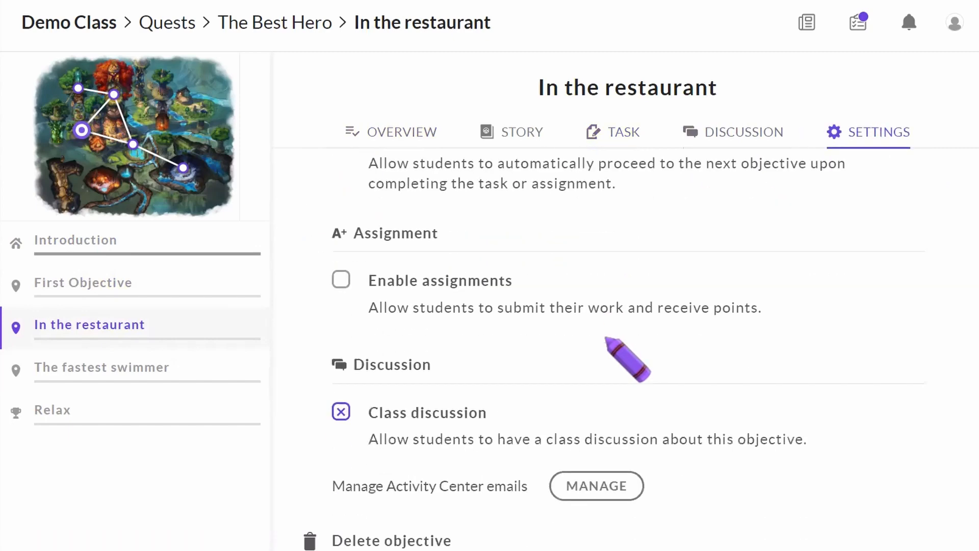
Review The fastest swimmer's task, story and rewards overview
click(94, 373)
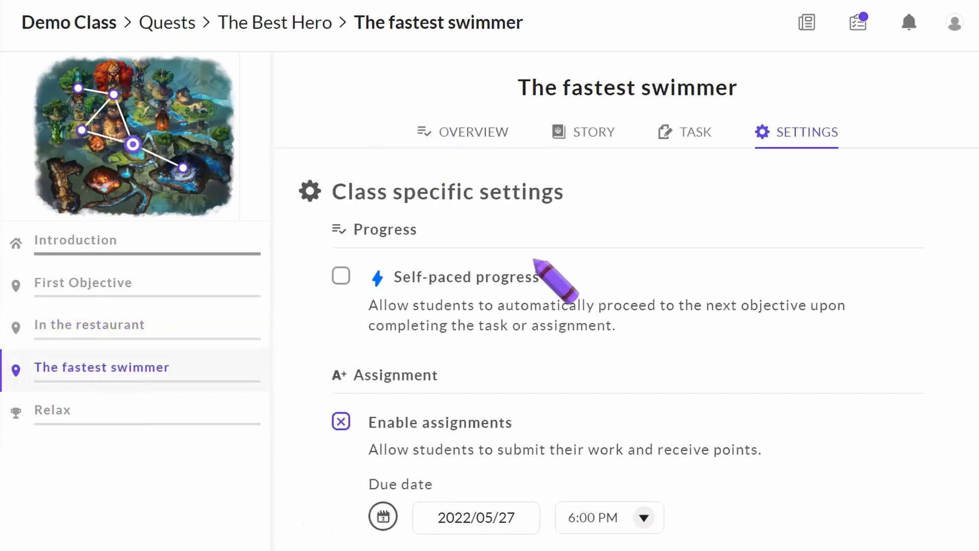
scroll(628, 352, down, 3)
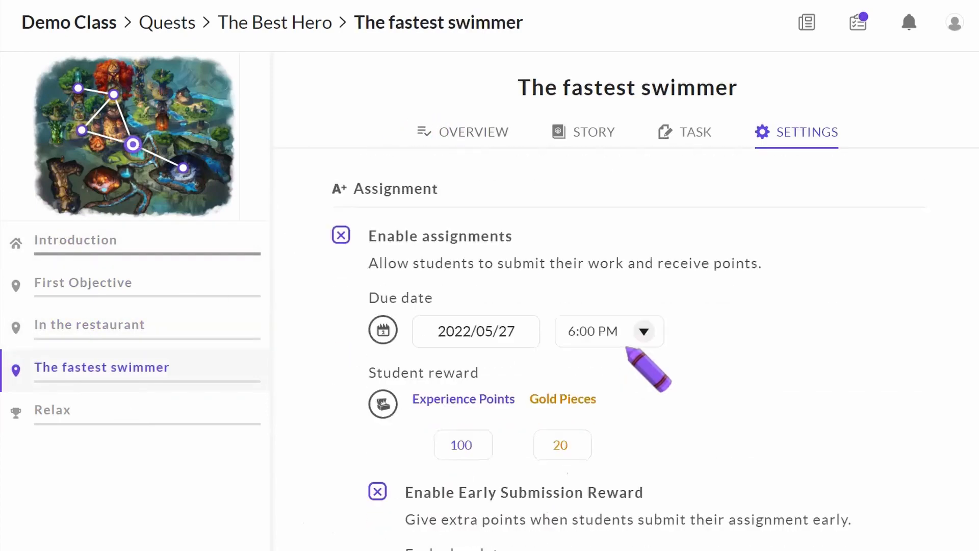
scroll(628, 349, down, 1)
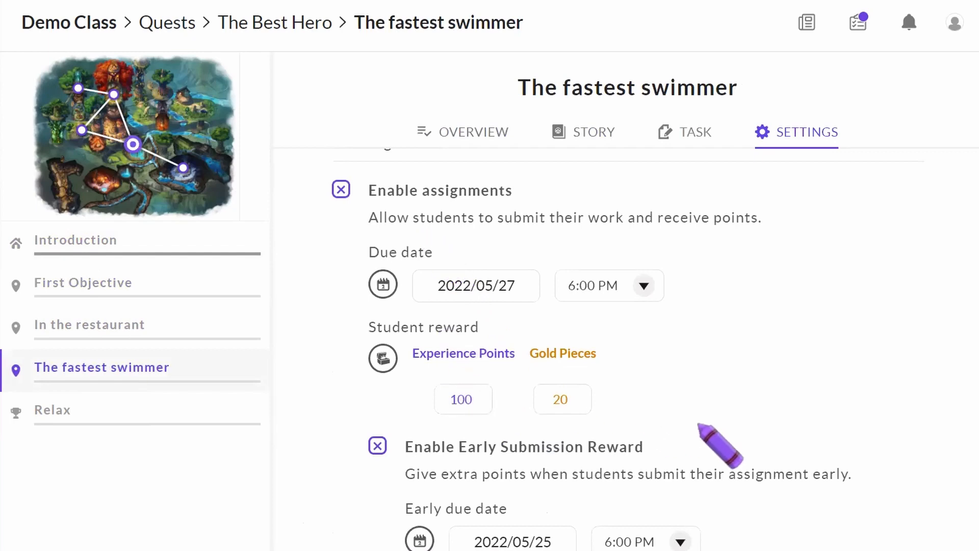
scroll(699, 424, down, 4)
scroll(698, 365, up, 7)
scroll(699, 430, down, 6)
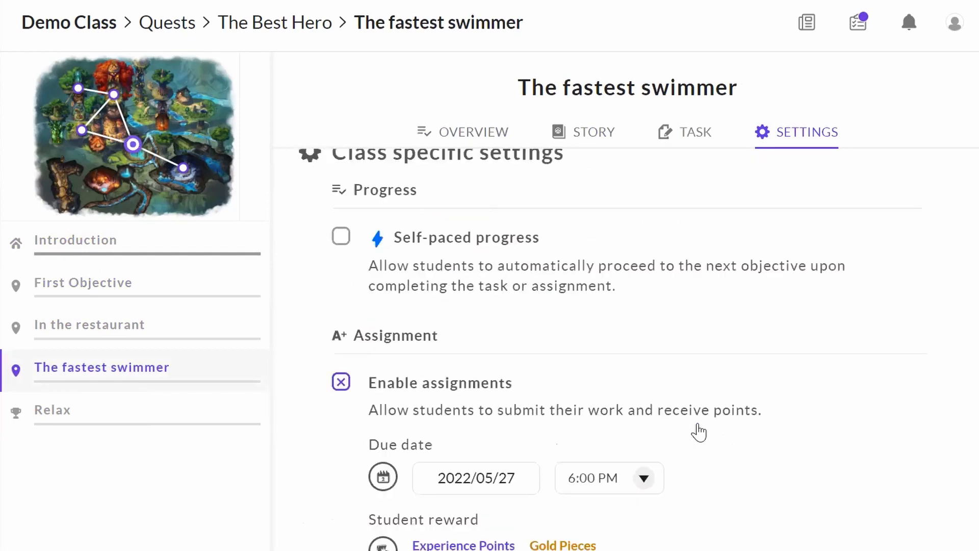
scroll(708, 433, up, 6)
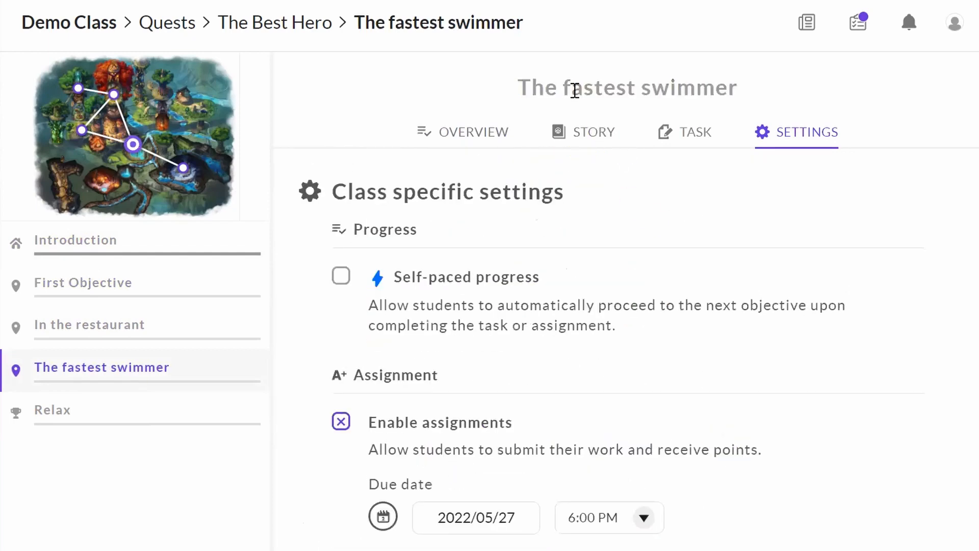
click(673, 134)
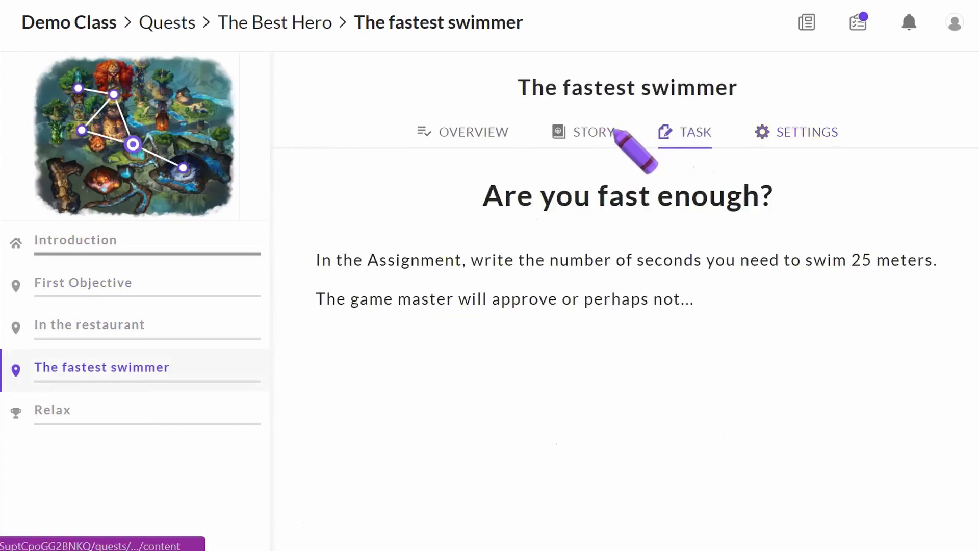
click(601, 130)
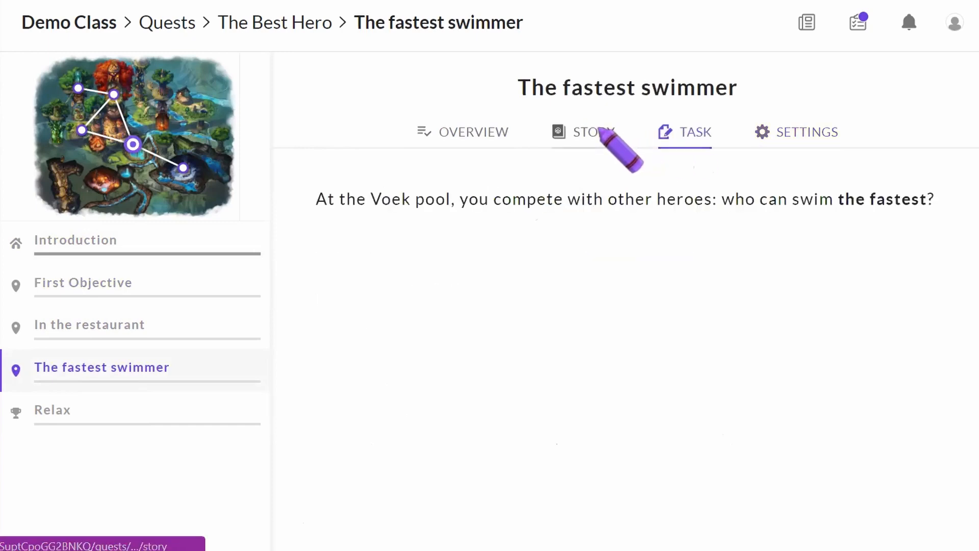
click(474, 133)
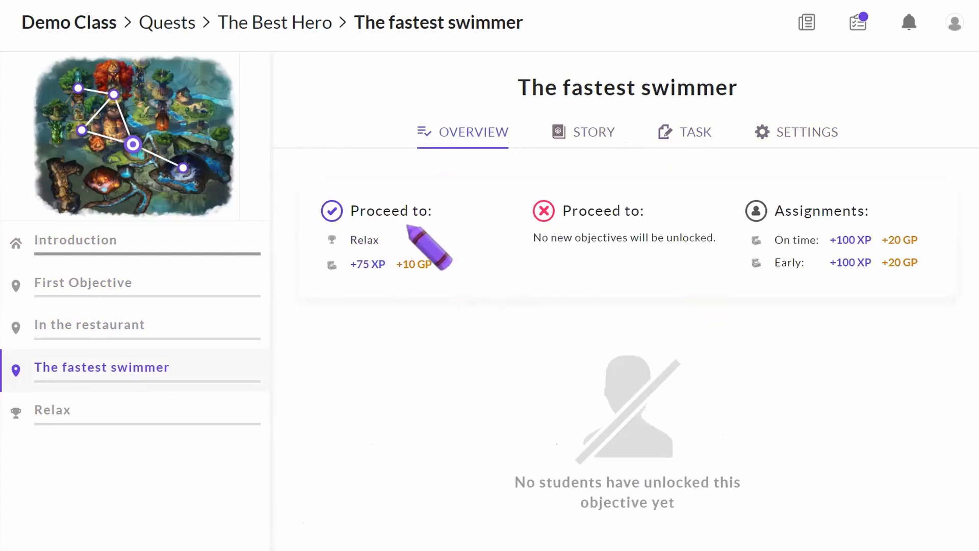
click(102, 411)
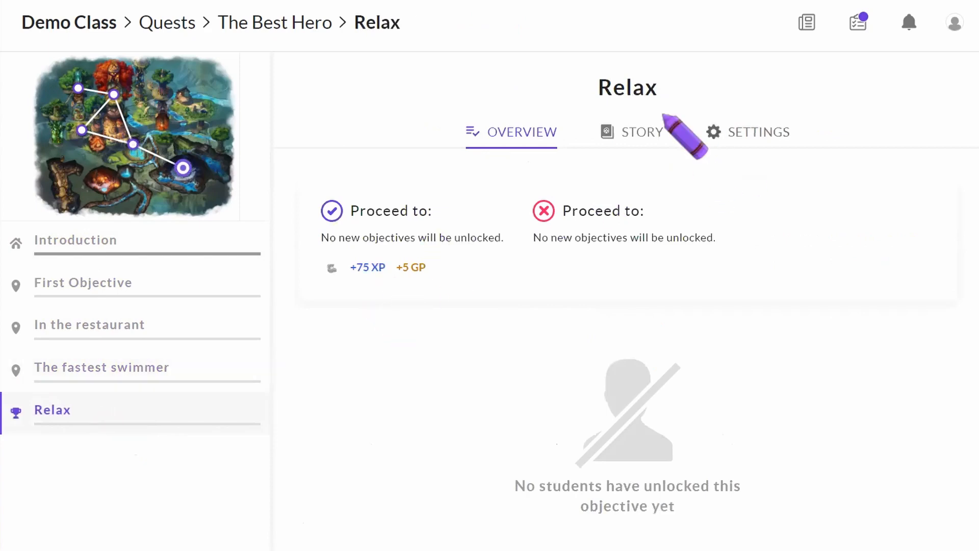
Read Relax's story, then open The Best Hero map and choose Show Quest
click(635, 129)
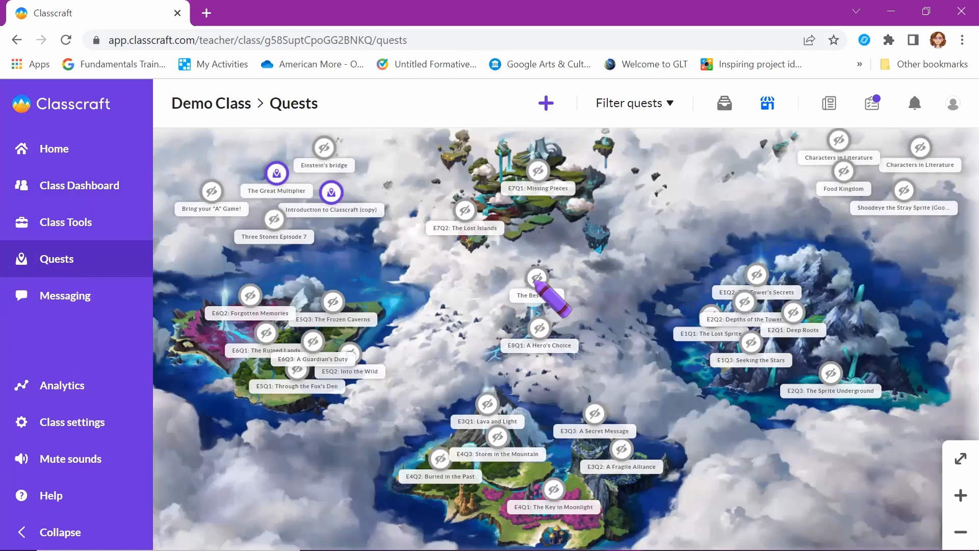
click(537, 280)
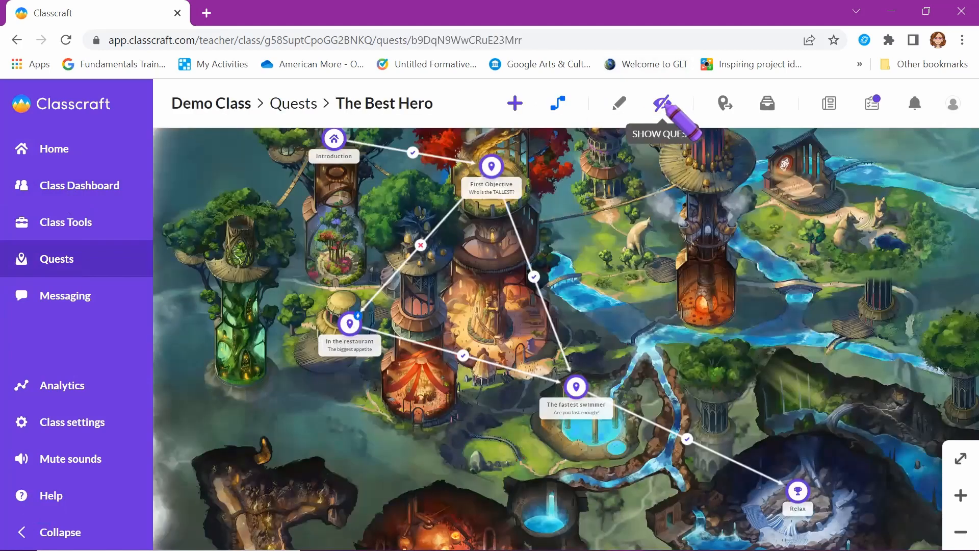
click(663, 103)
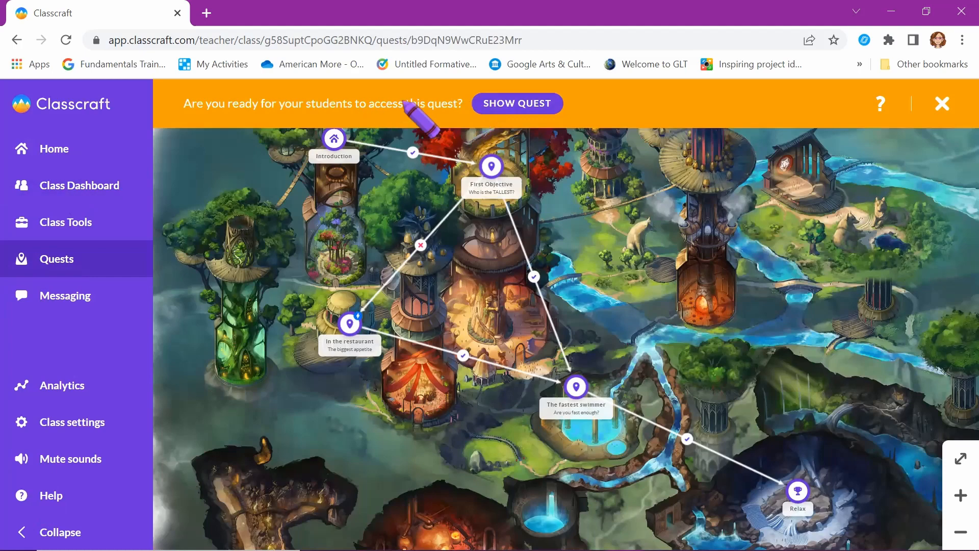
Make The Best Hero visible to students, skip sharing, and view the class dashboard
click(530, 104)
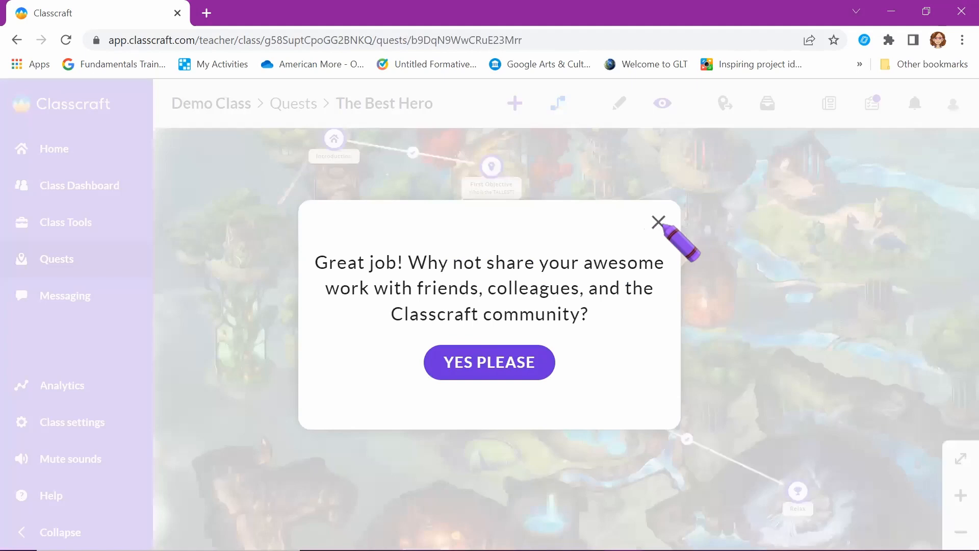
click(658, 222)
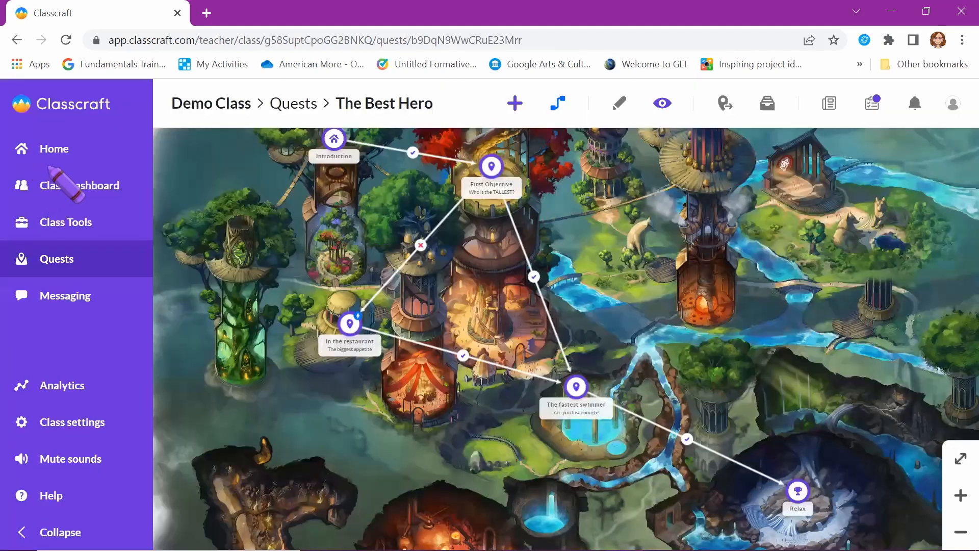
click(61, 184)
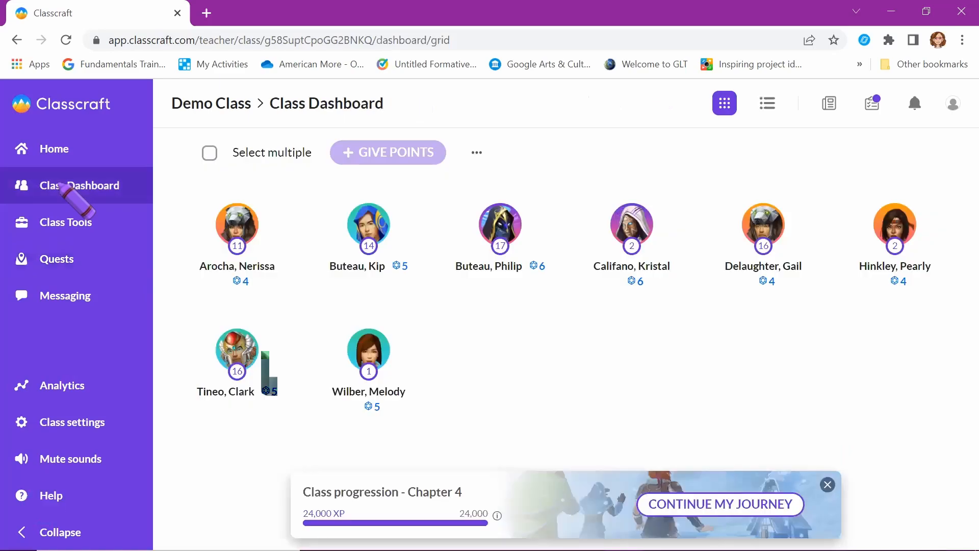
mouse_move(357, 243)
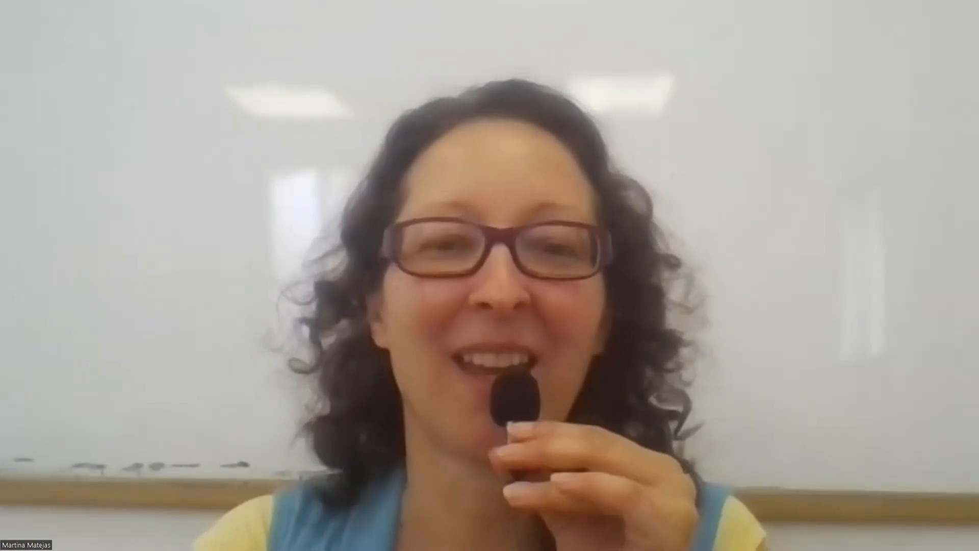